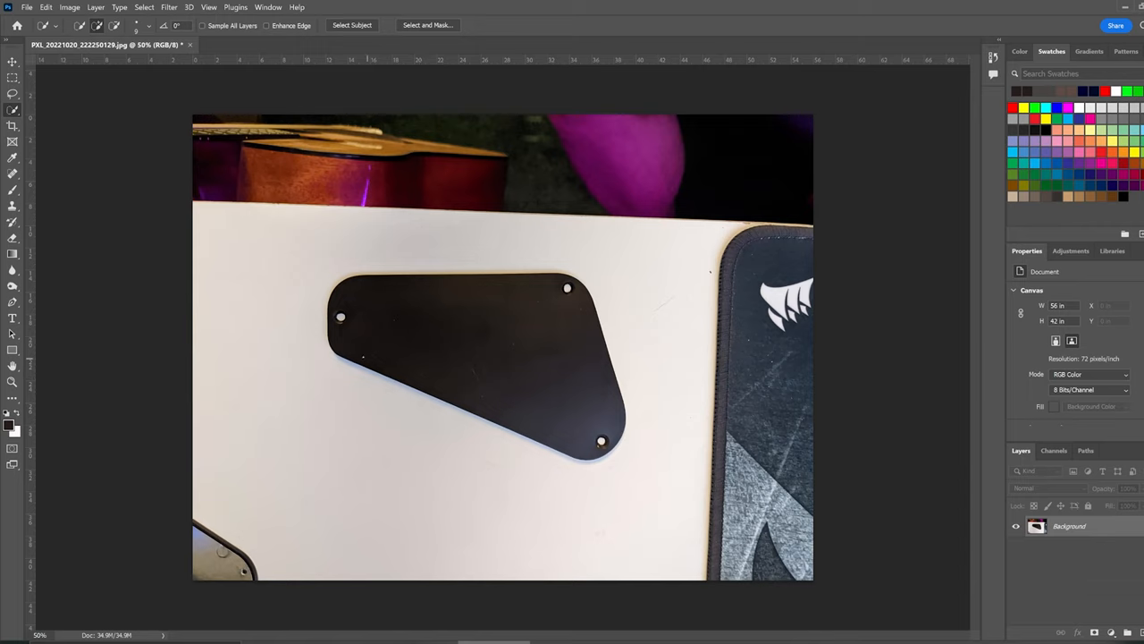
Select the black plate, refine its edges, copy it to its own layer and hide the Background photo.
left_click_drag(358, 357, 373, 293)
left_click(443, 27)
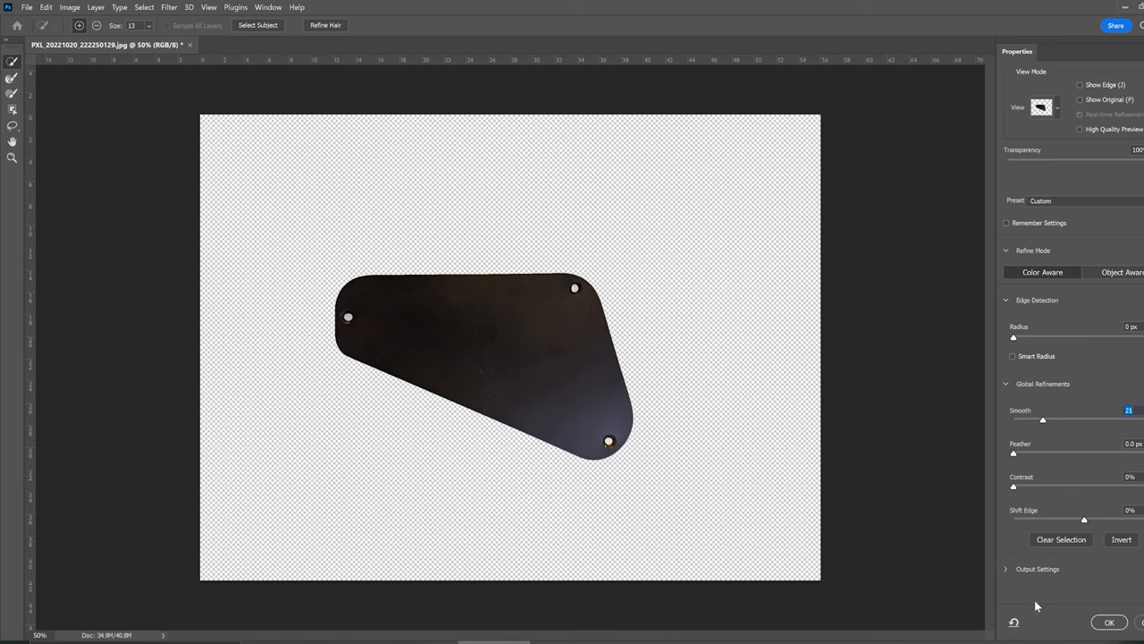
left_click(1110, 623)
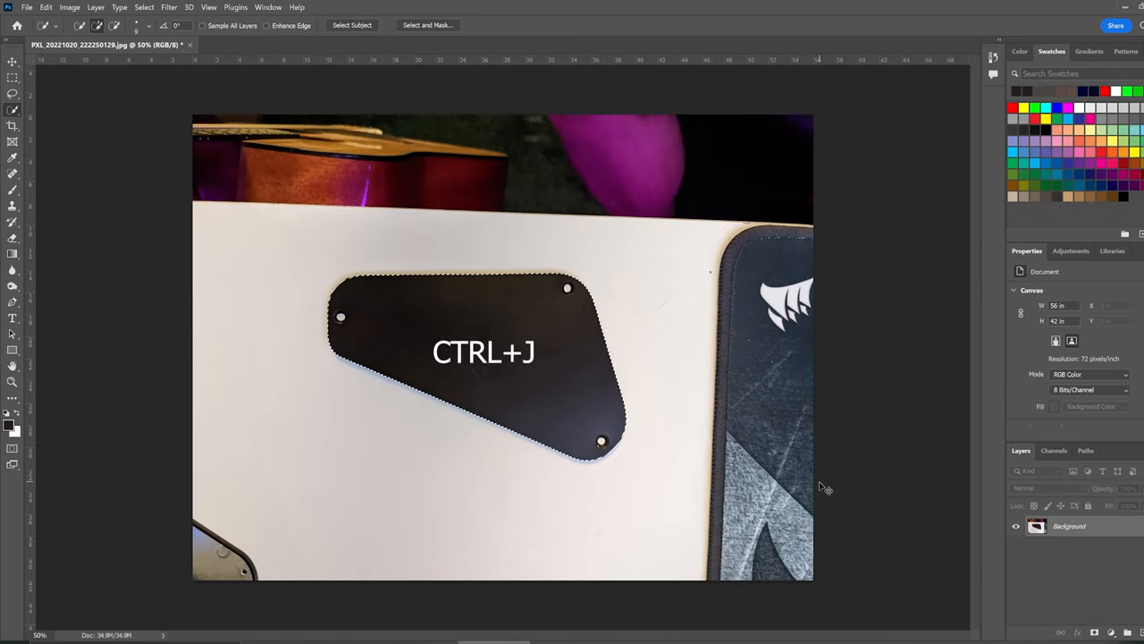
key("ctrl+j")
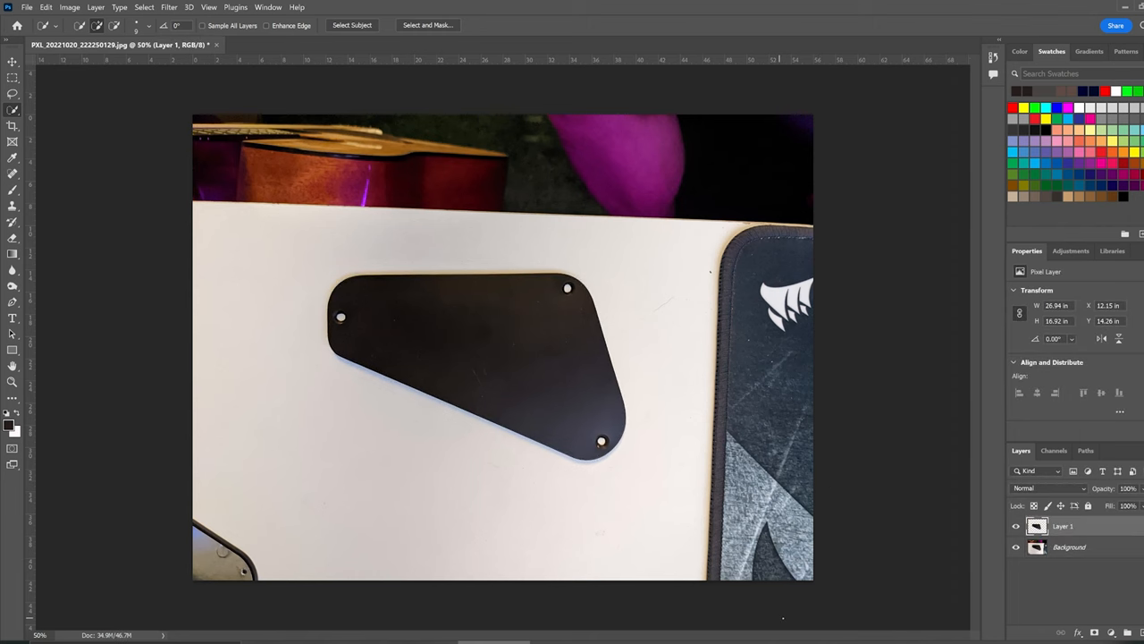
left_click(1015, 547)
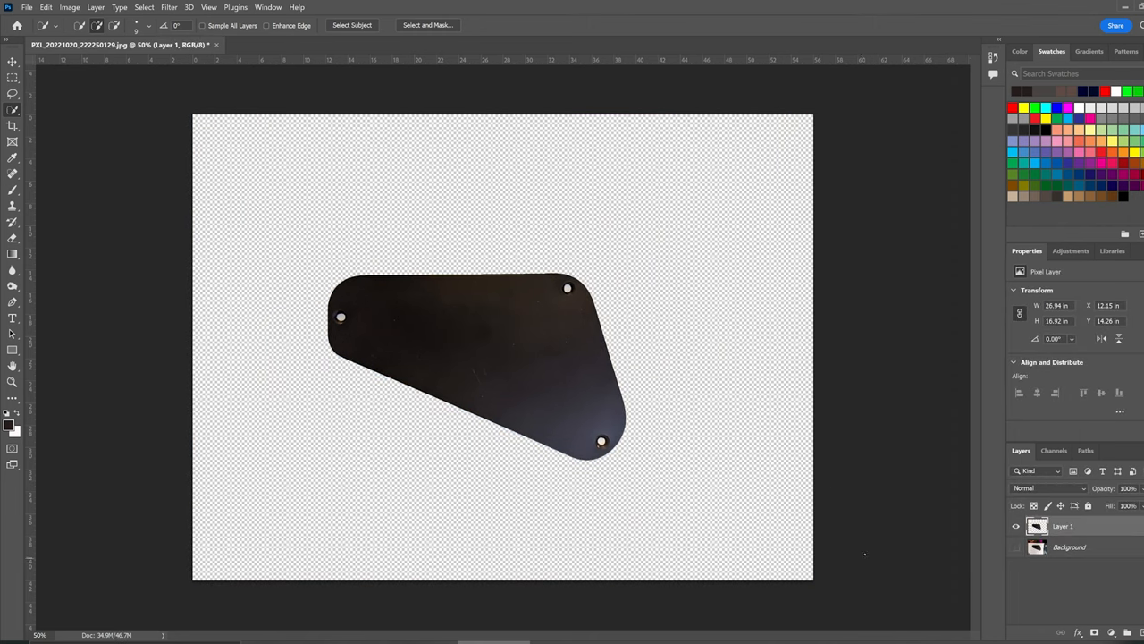
Save a JPEG copy of the image named backplate.
key("ctrl+alt+s")
type("backplate")
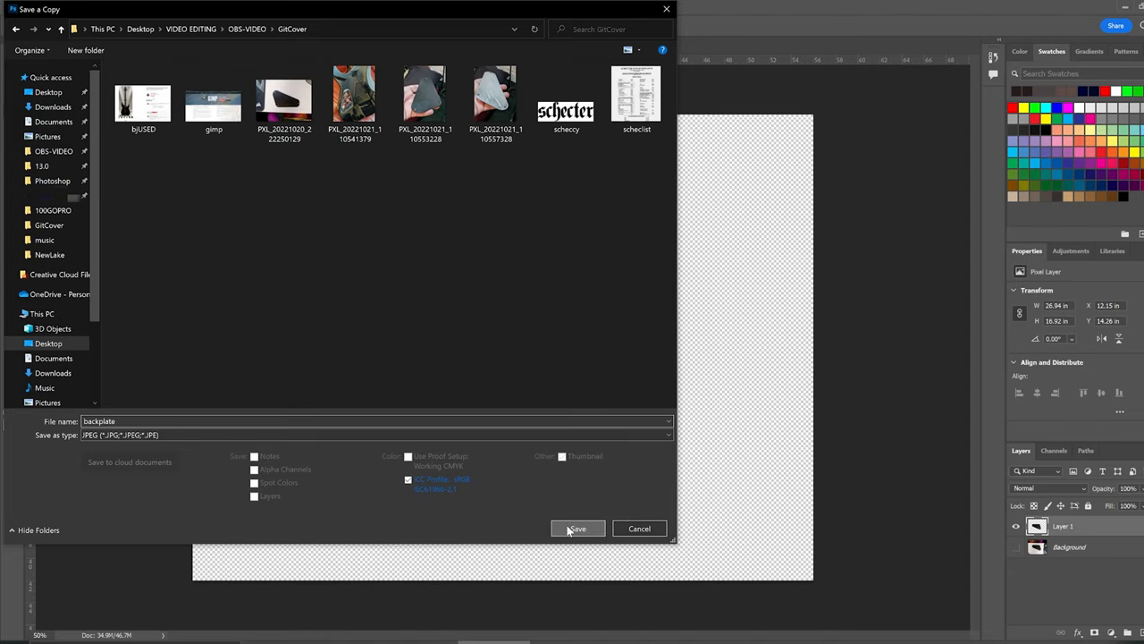
left_click(570, 530)
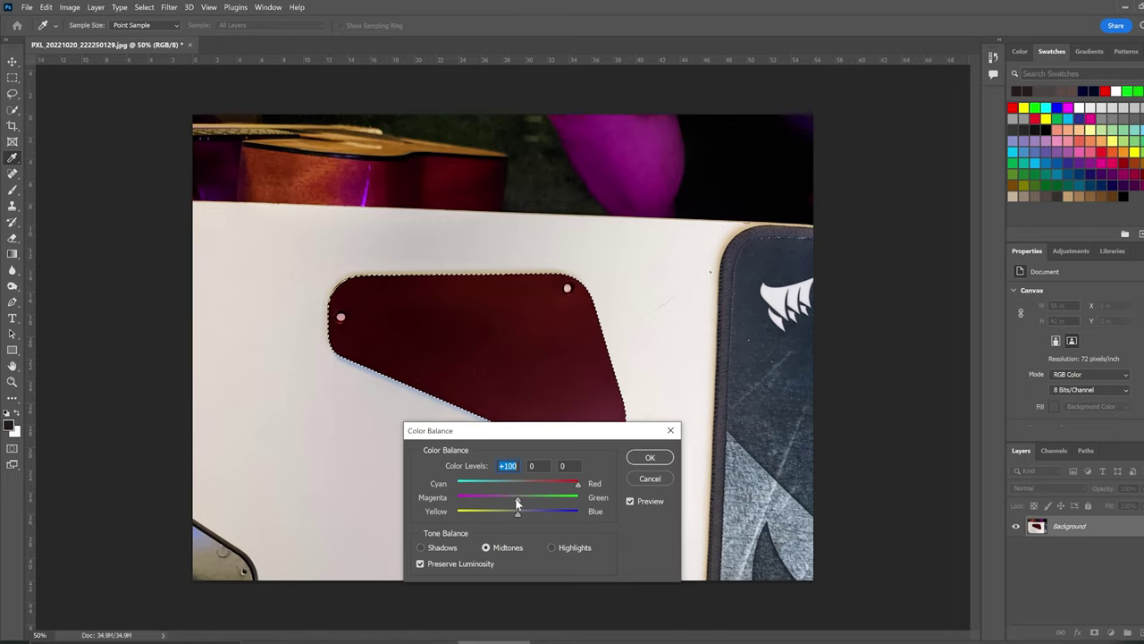
Shift the plate's colour balance toward cyan, magenta and blue for a deep blue tint, then add an empty layer above it.
left_click_drag(517, 498, 602, 501)
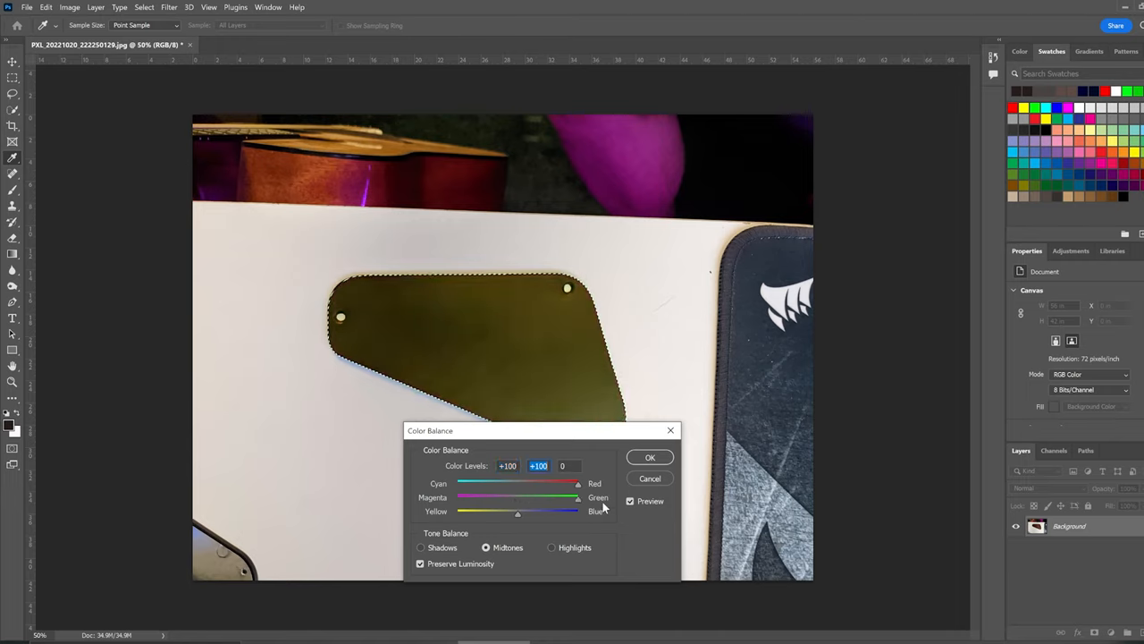
mouse_move(519, 512)
left_mouse_down()
mouse_move(475, 518)
mouse_move(605, 523)
mouse_move(433, 498)
left_mouse_up()
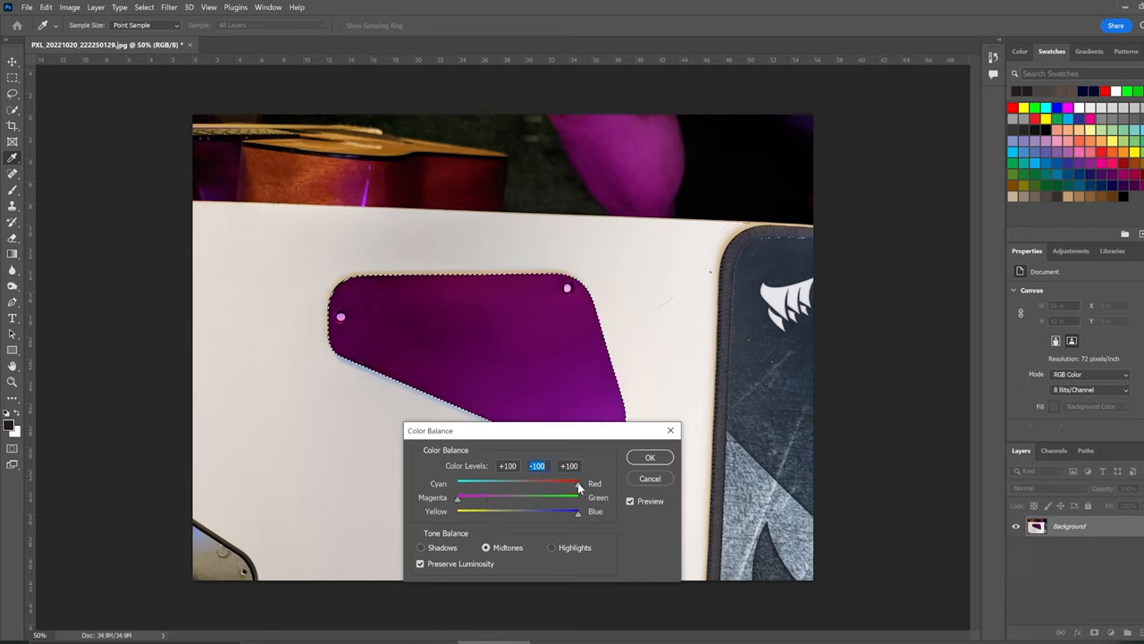
left_click_drag(578, 483, 449, 485)
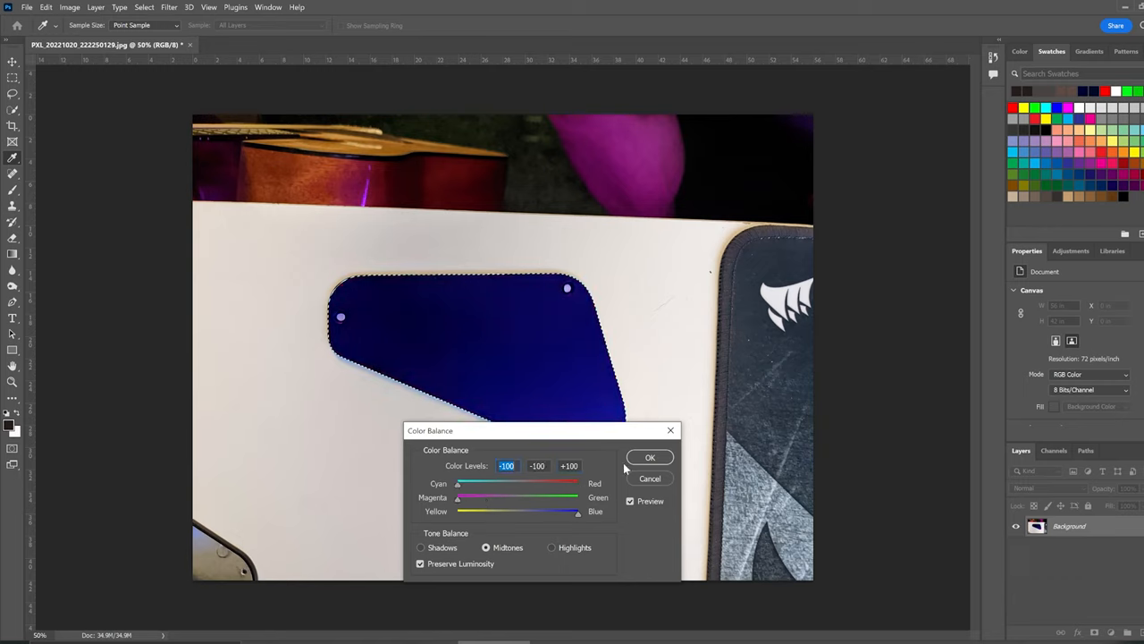
left_click(650, 457)
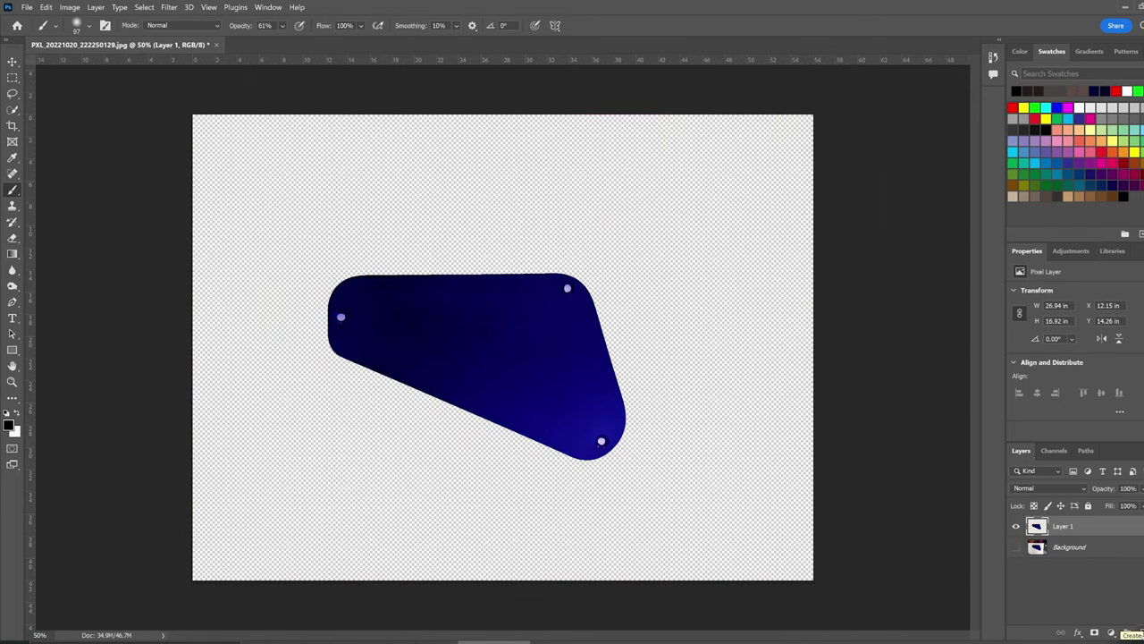
left_click(1127, 631)
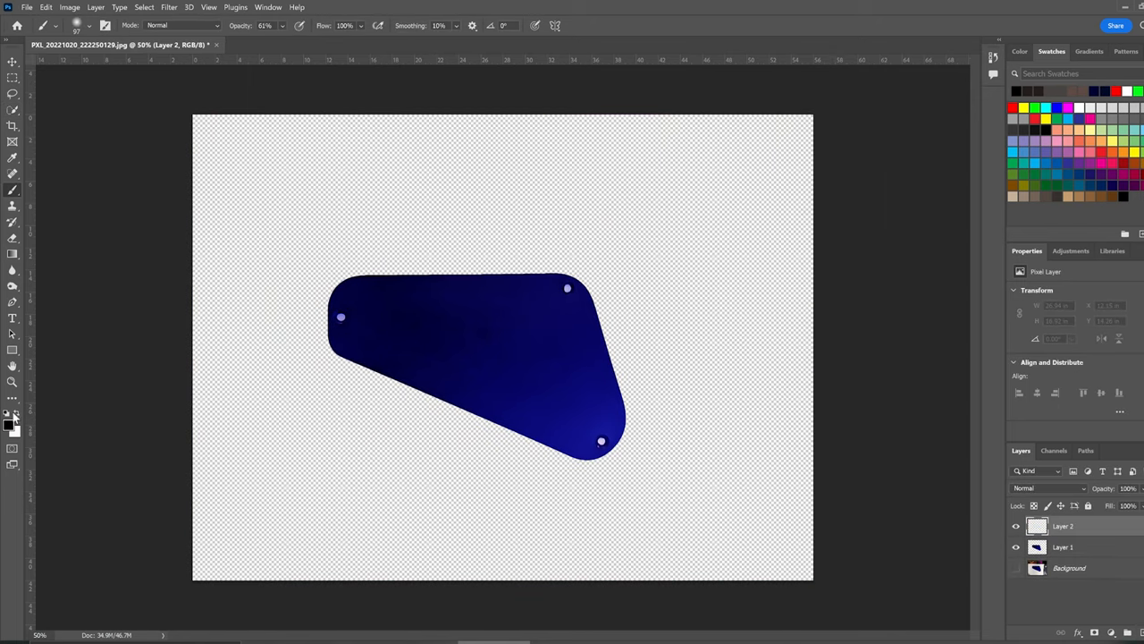
Make white the painting colour and adjust the brush size and shape.
left_click(15, 414)
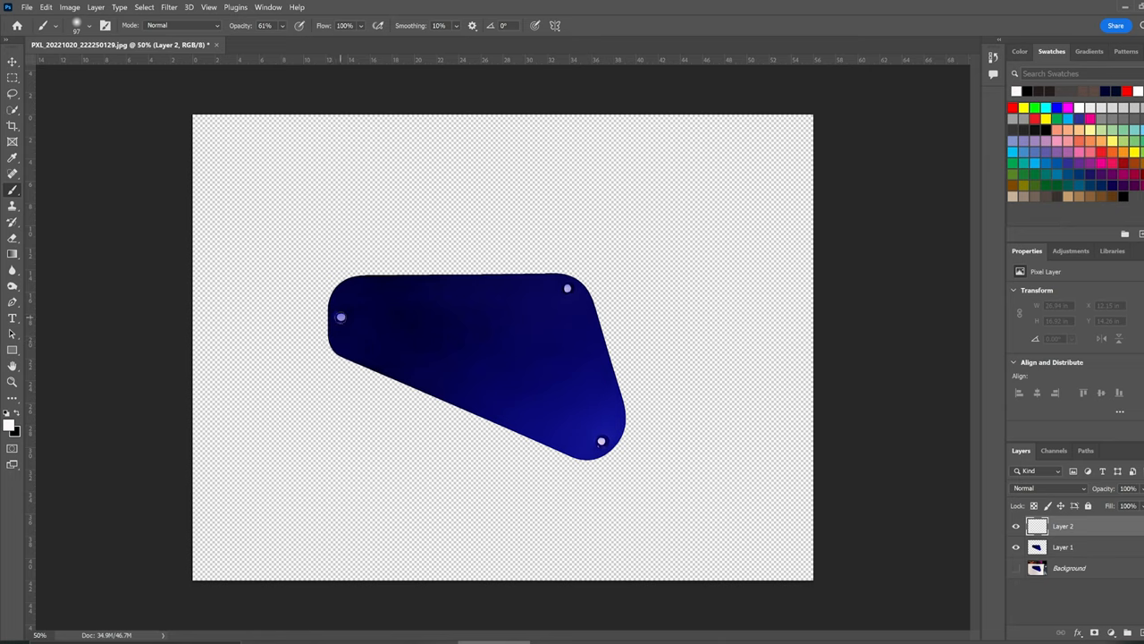
right_click(358, 229)
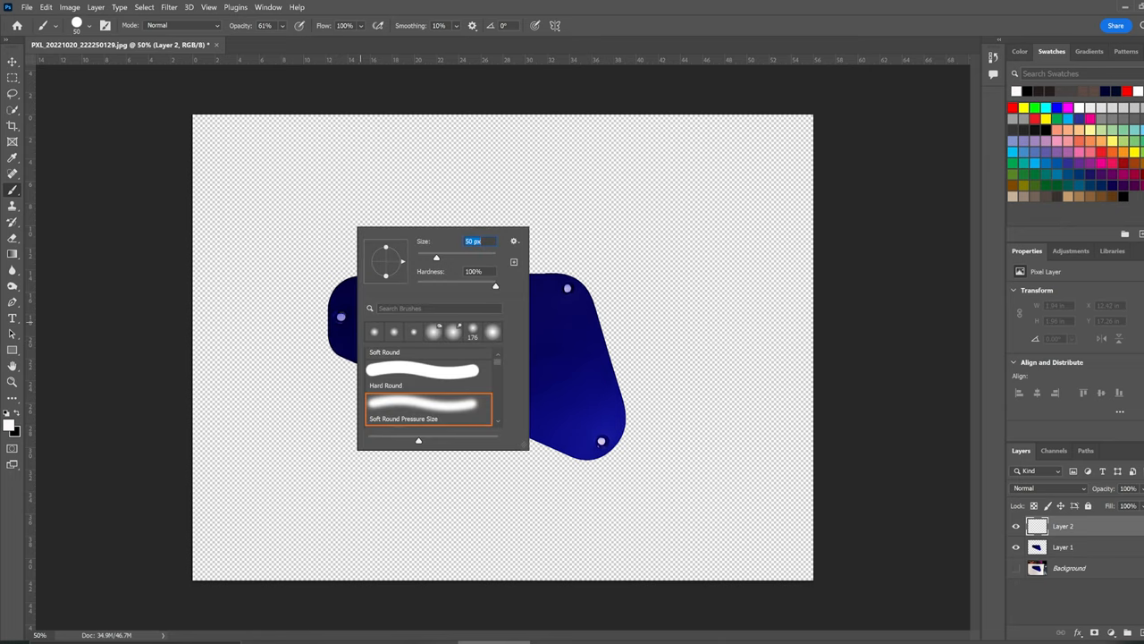
key("Return")
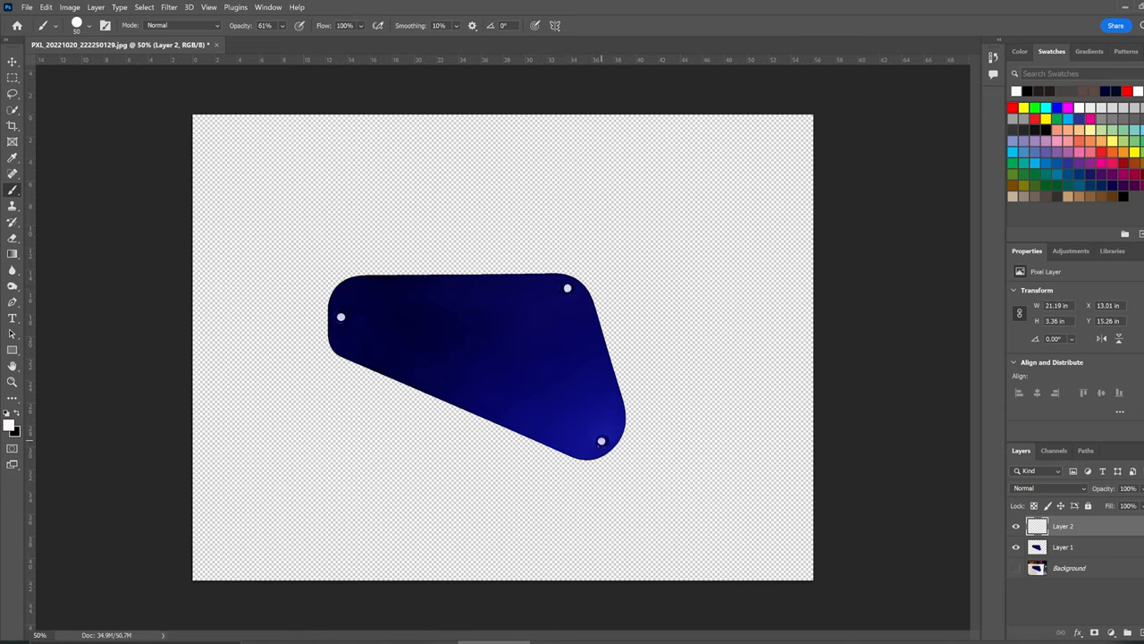
Activate the plate layer and load its full outline as a selection.
key("w")
left_click(1063, 546)
left_click(1036, 547, "ctrl")
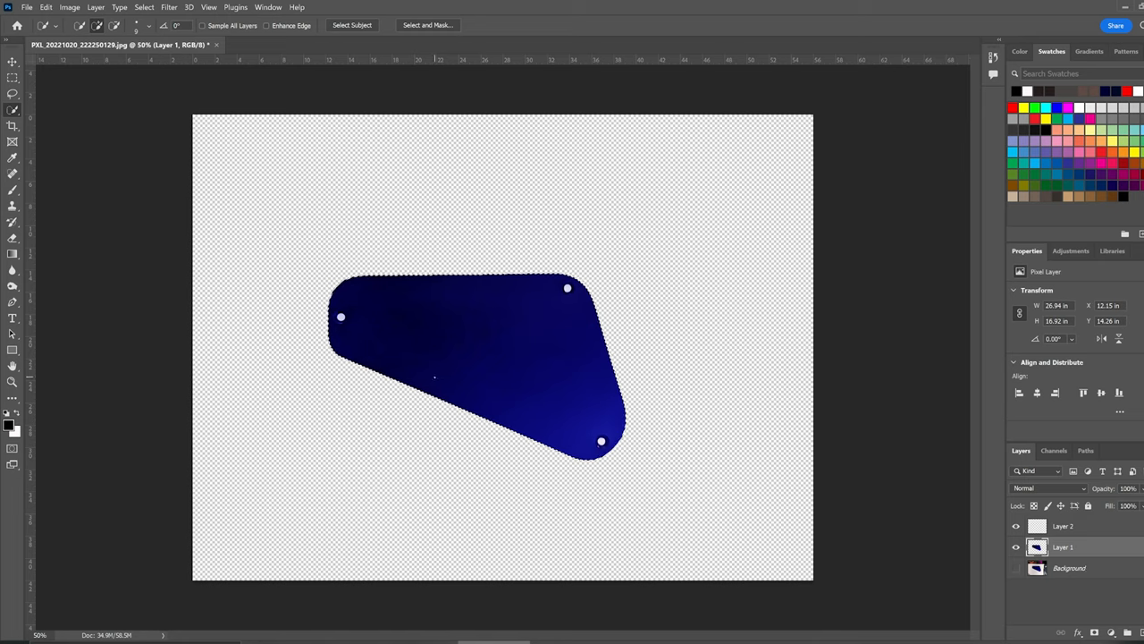
Brush black over the selected plate until it is solidly filled, leaving the screw holes lighter.
key("b")
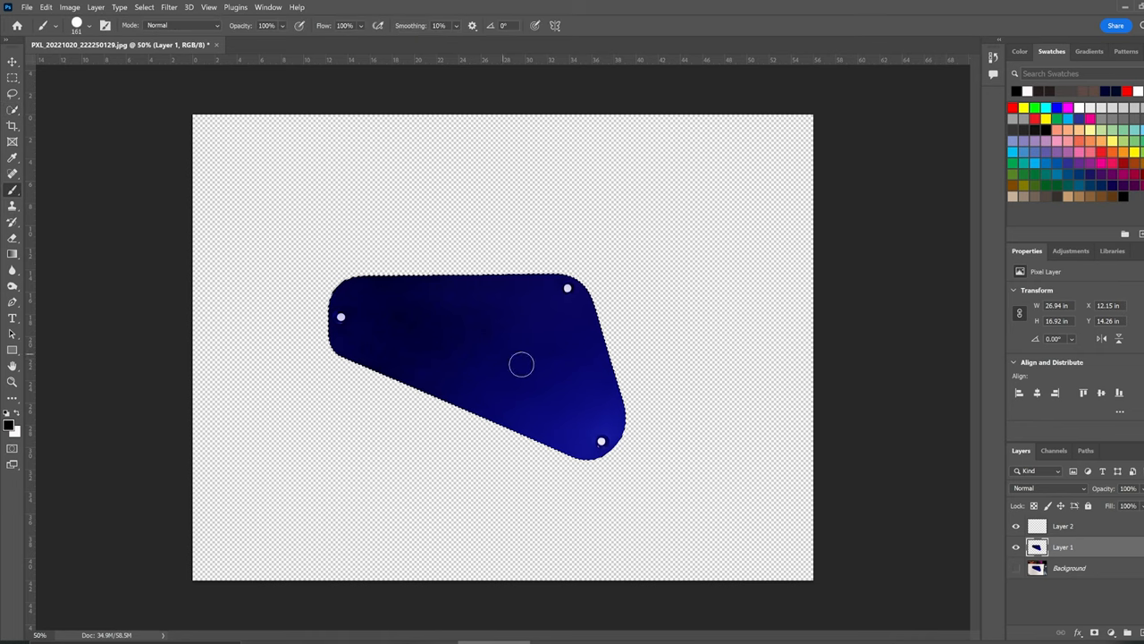
mouse_move(521, 364)
left_mouse_down()
mouse_move(608, 385)
mouse_move(447, 345)
mouse_move(581, 329)
mouse_move(589, 304)
mouse_move(378, 286)
mouse_move(567, 287)
left_mouse_up()
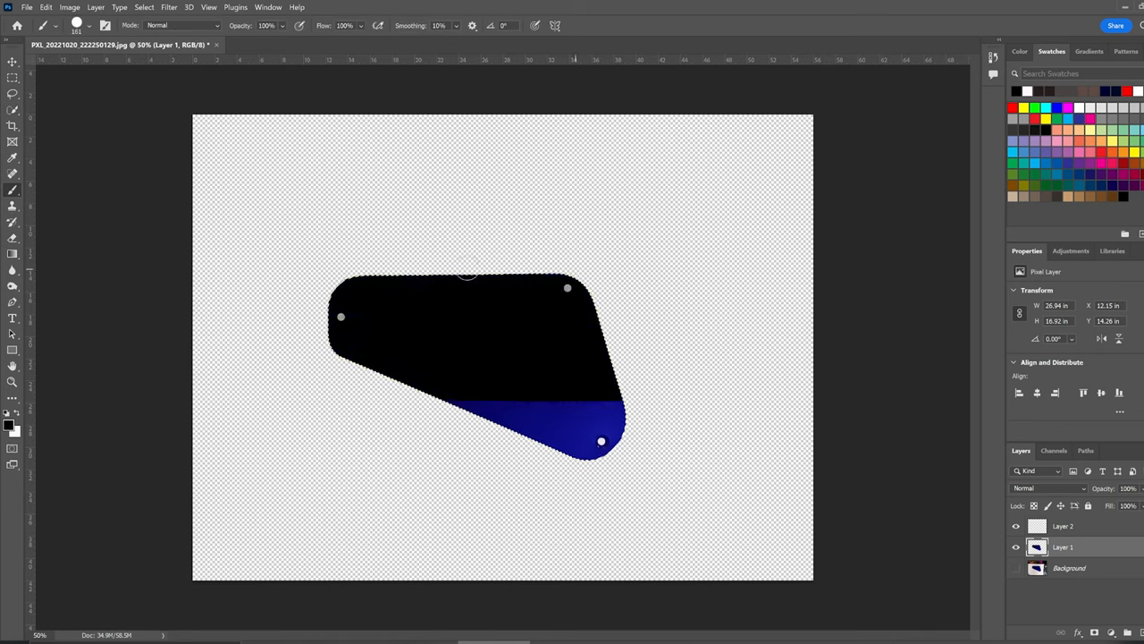
mouse_move(606, 411)
left_mouse_down()
mouse_move(503, 414)
mouse_move(594, 442)
left_mouse_up()
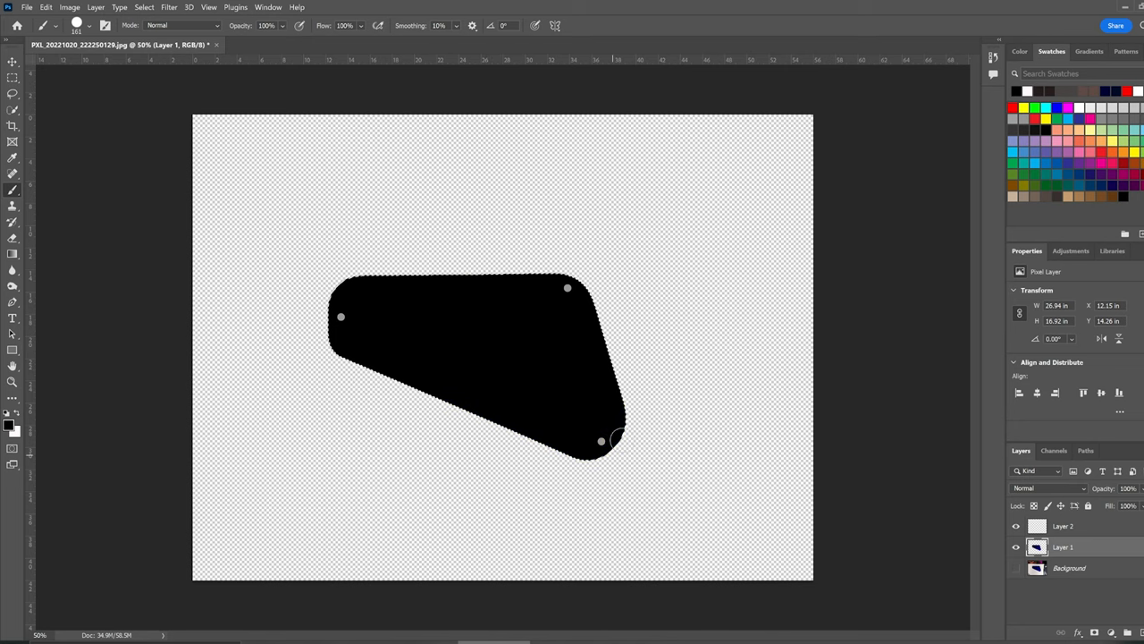
left_click(13, 95)
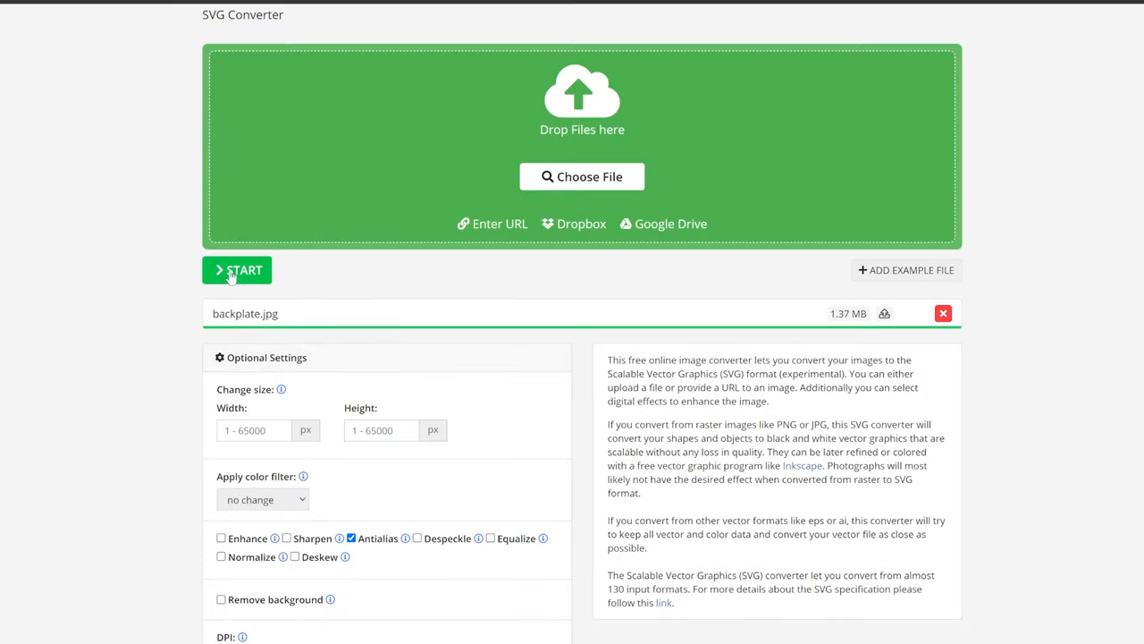
Start converting the uploaded backplate.jpg into an SVG file.
left_click(231, 272)
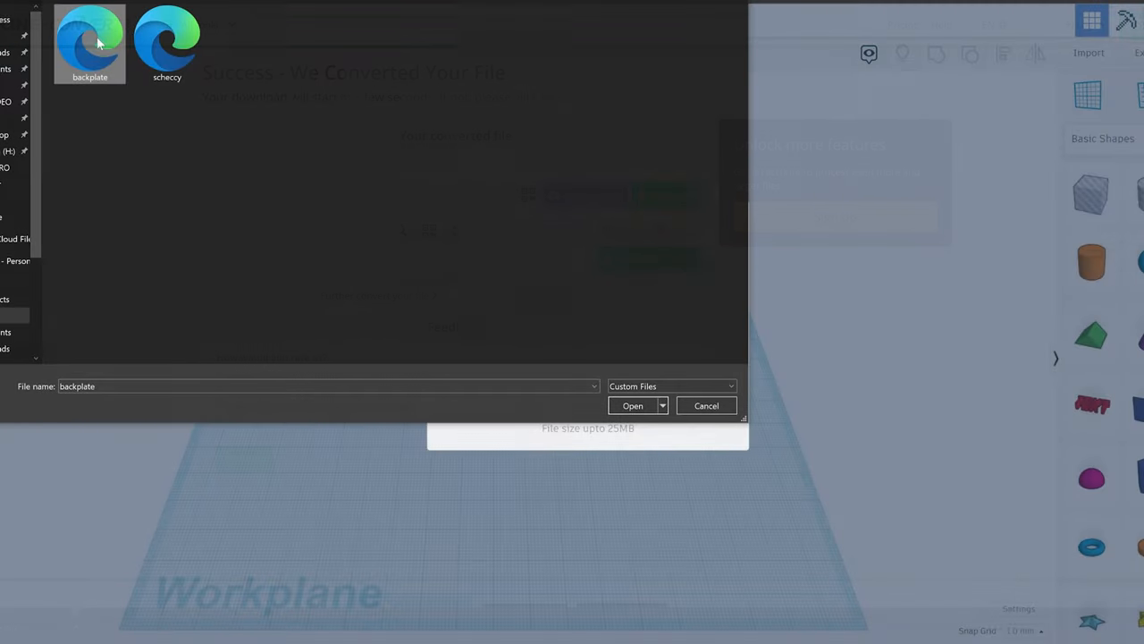
Import backplate.svg resized to length 100 by width 133.33 into the design.
left_click(636, 410)
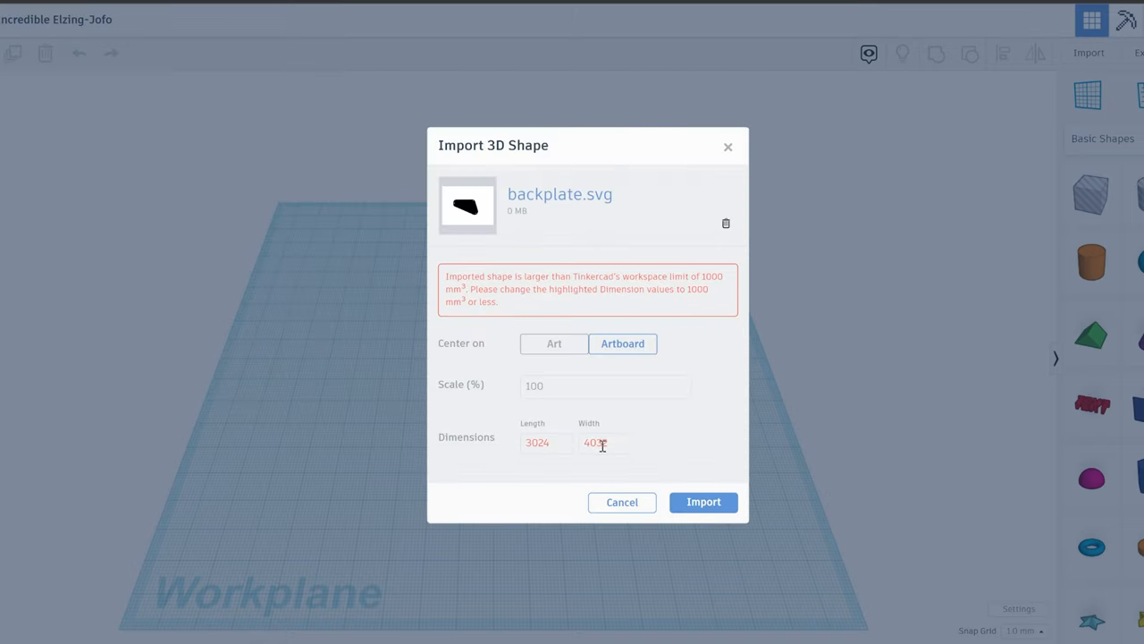
double_click(623, 441)
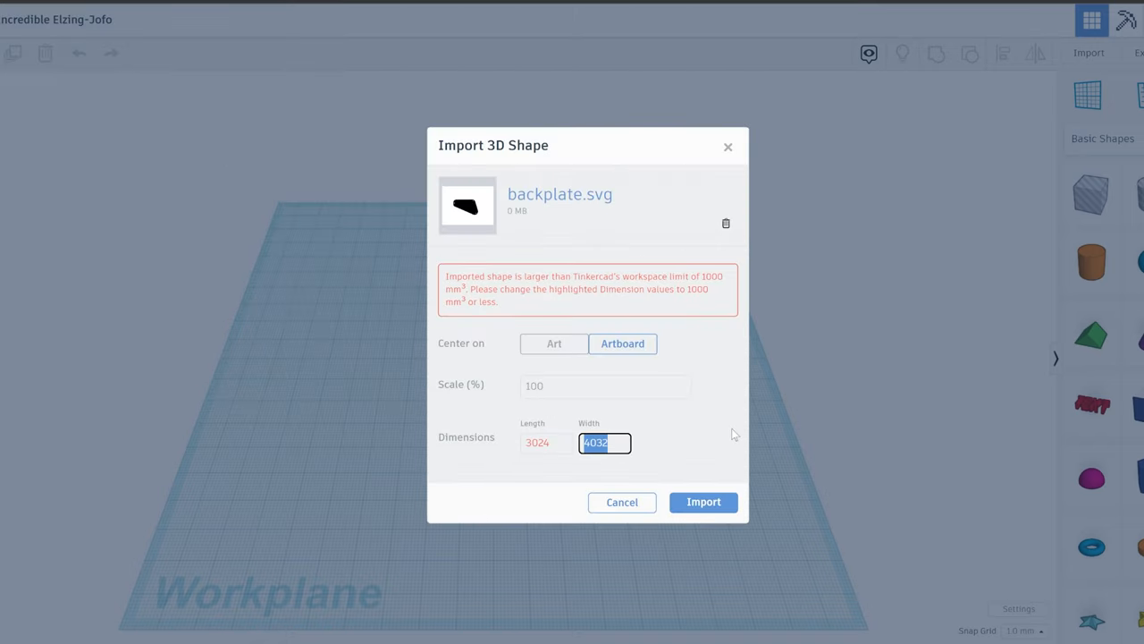
left_click(716, 438)
double_click(552, 438)
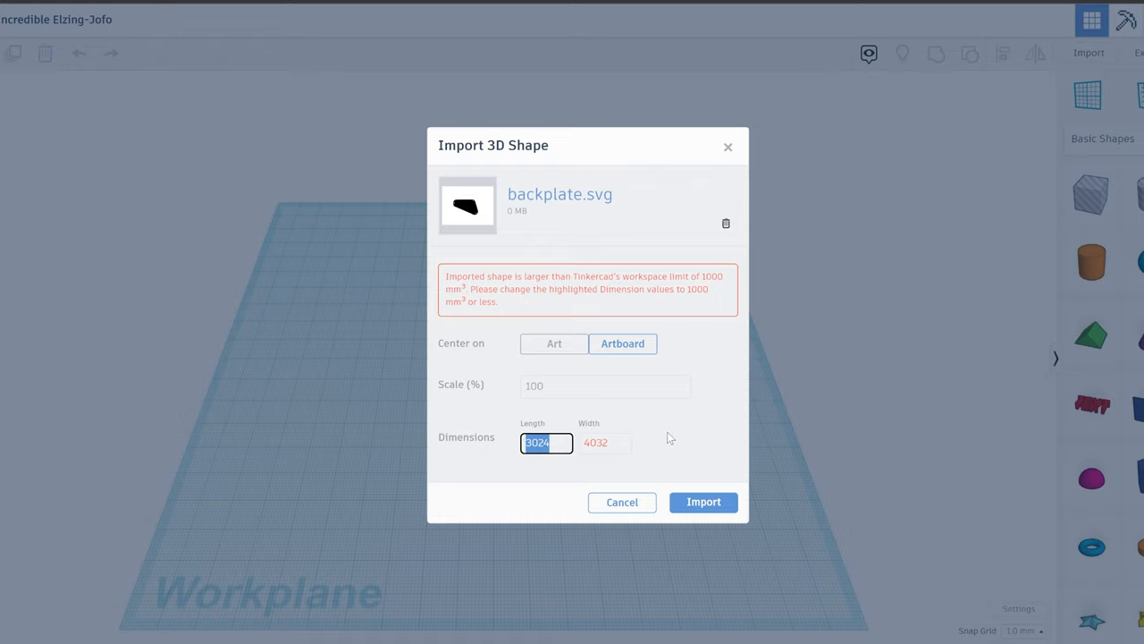
type("100")
left_click(670, 438)
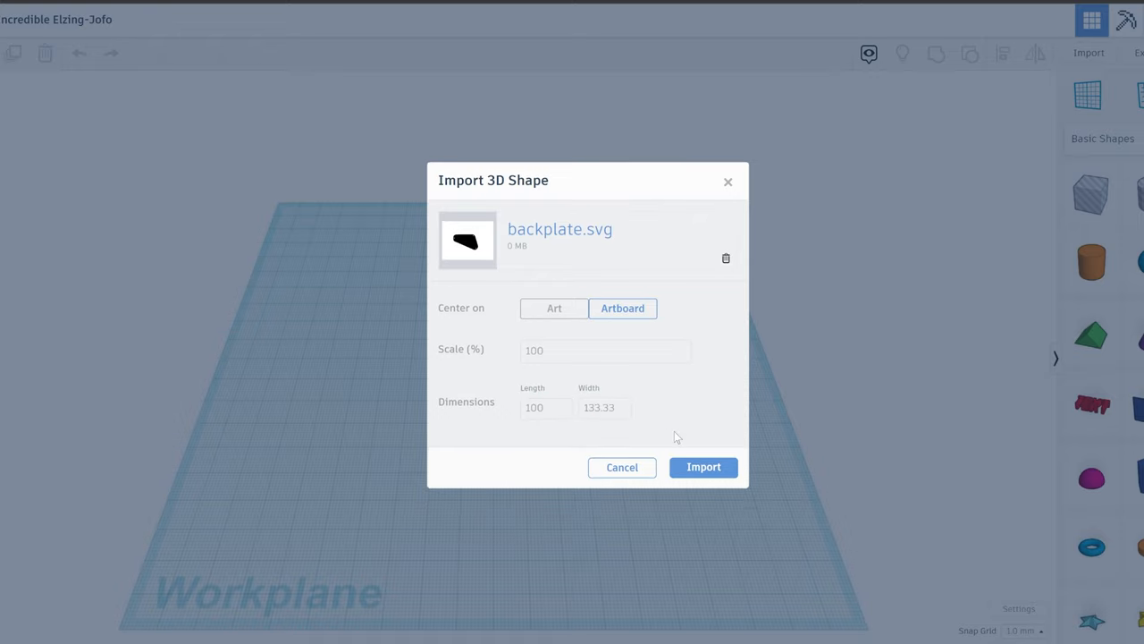
left_click(703, 467)
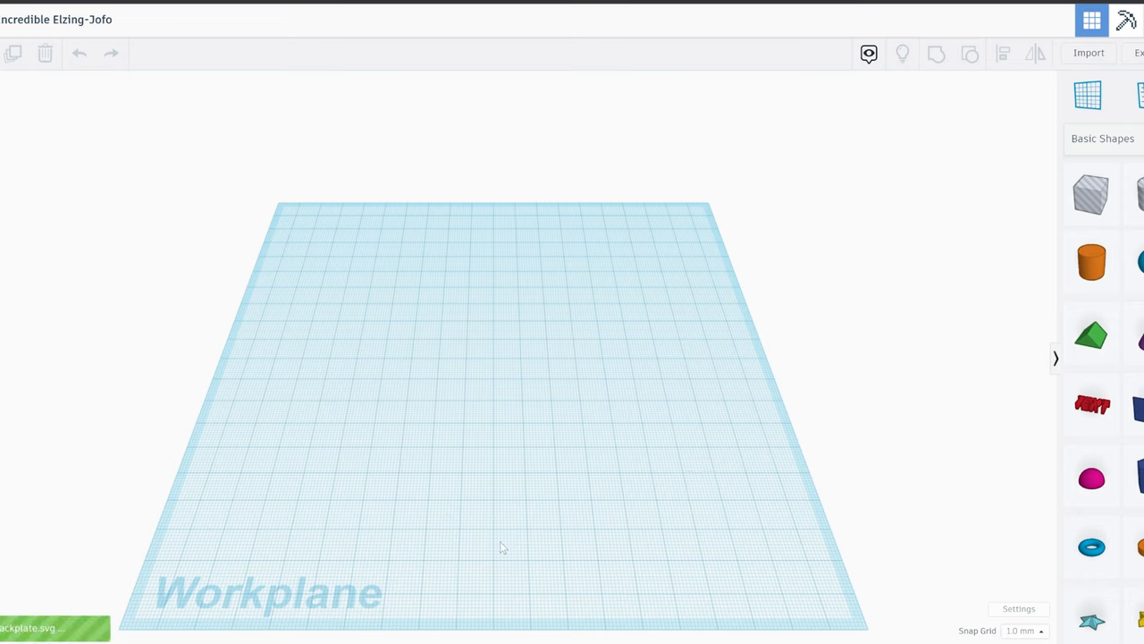
Rotate the imported backplate roughly 150 degrees and check it against the grid.
left_click(563, 380)
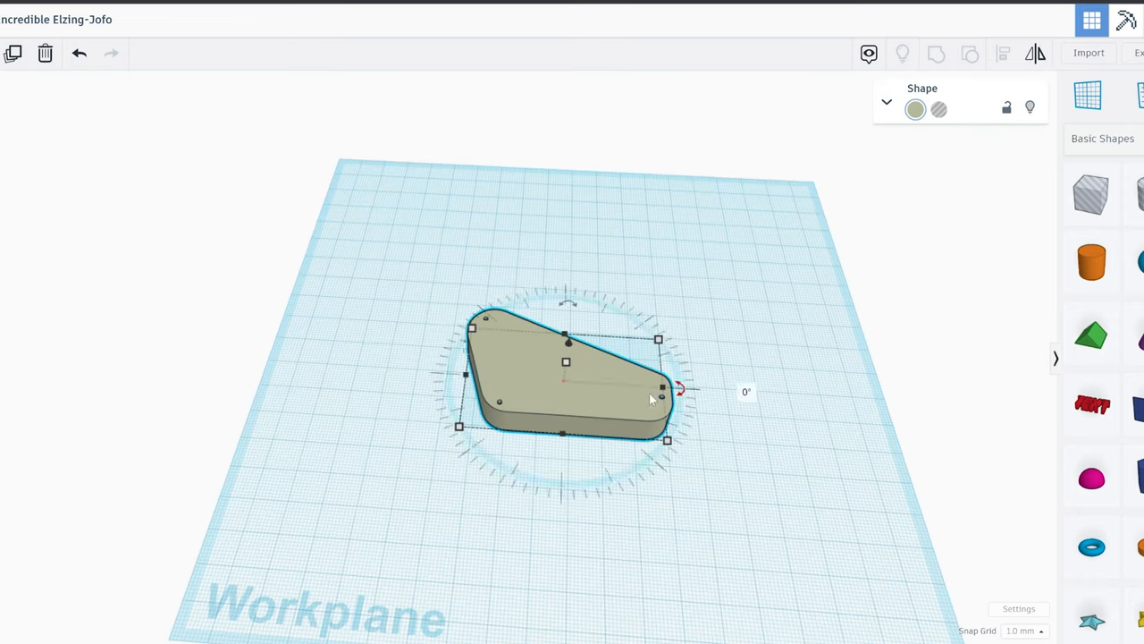
right_click_drag(526, 406, 671, 353)
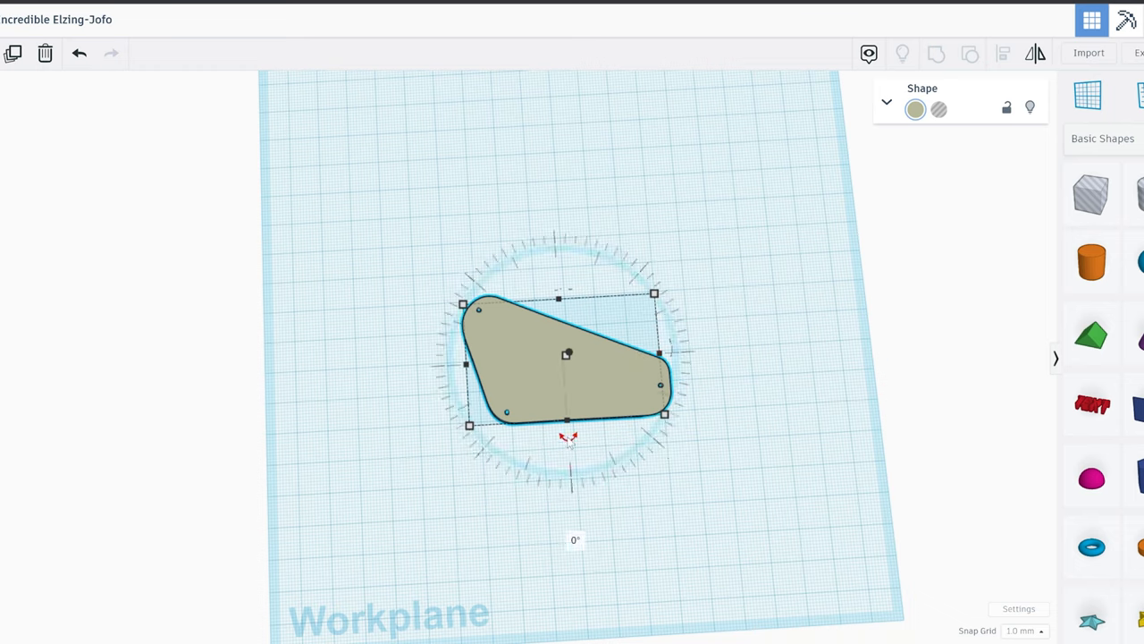
left_click_drag(564, 444, 496, 214)
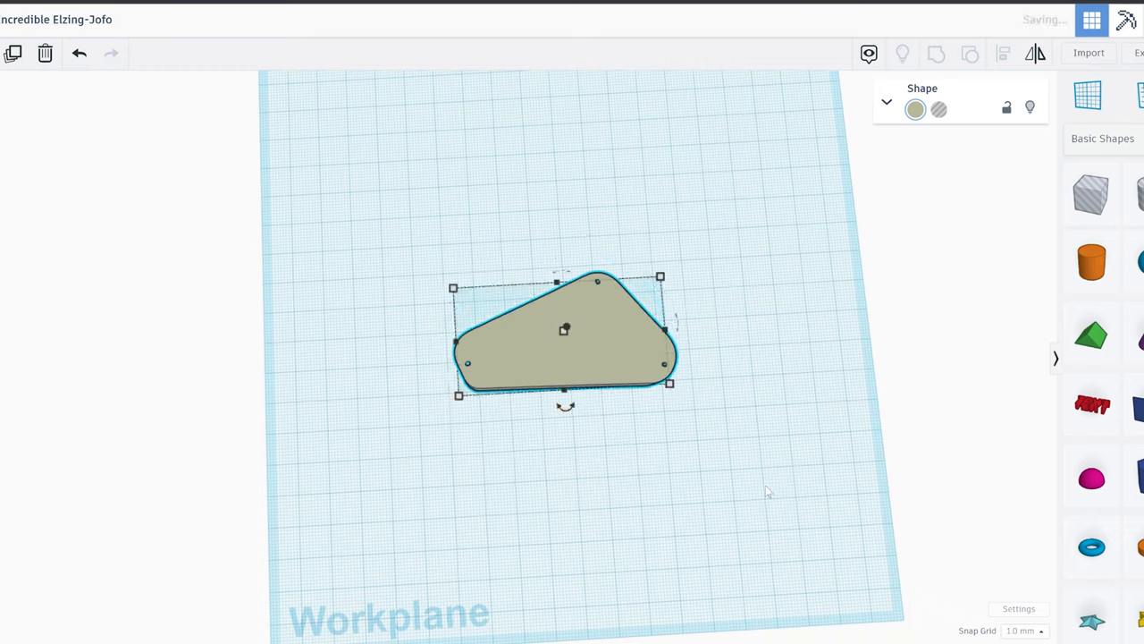
left_click(662, 487)
scroll(663, 487, "up", 1)
scroll(663, 490, "up", 2)
scroll(608, 480, "up", 2)
scroll(551, 421, "up", 2)
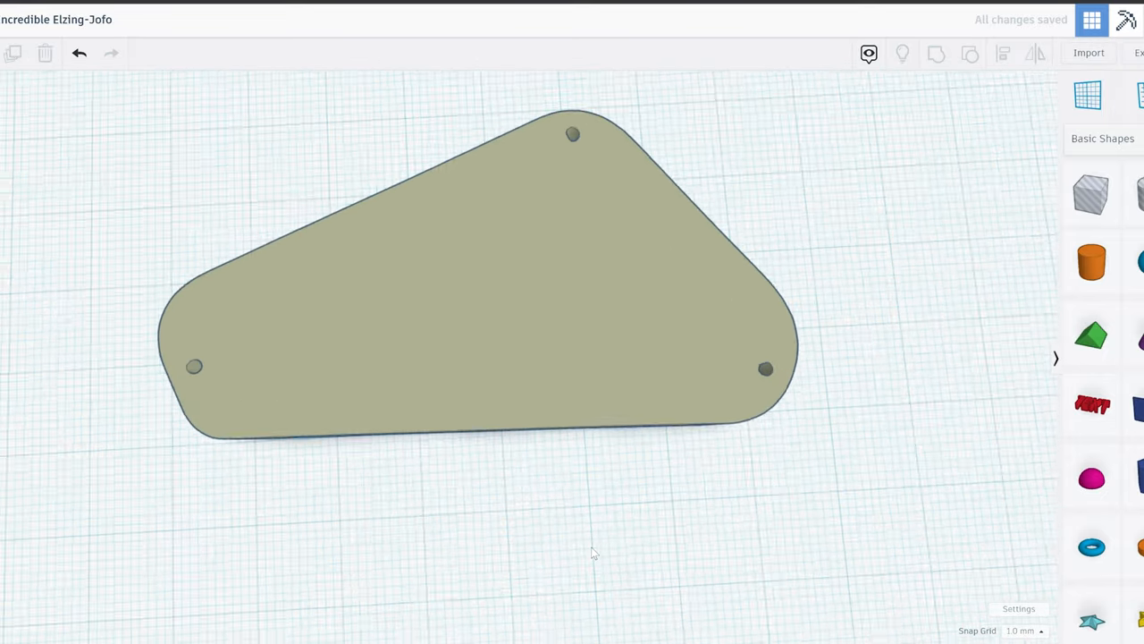
scroll(592, 549, "up", 2)
scroll(561, 528, "down", 3)
mouse_move(559, 521)
right_mouse_down()
mouse_move(539, 506)
mouse_move(527, 439)
right_mouse_up()
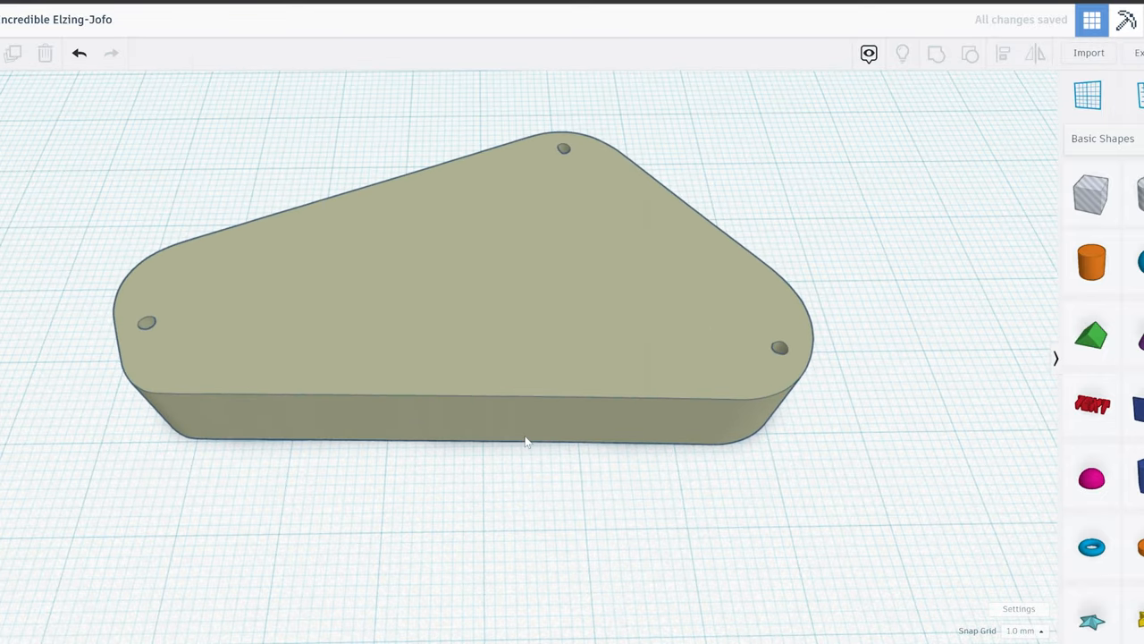
scroll(506, 536, "up", 2)
scroll(506, 535, "up", 3)
scroll(500, 518, "down", 1)
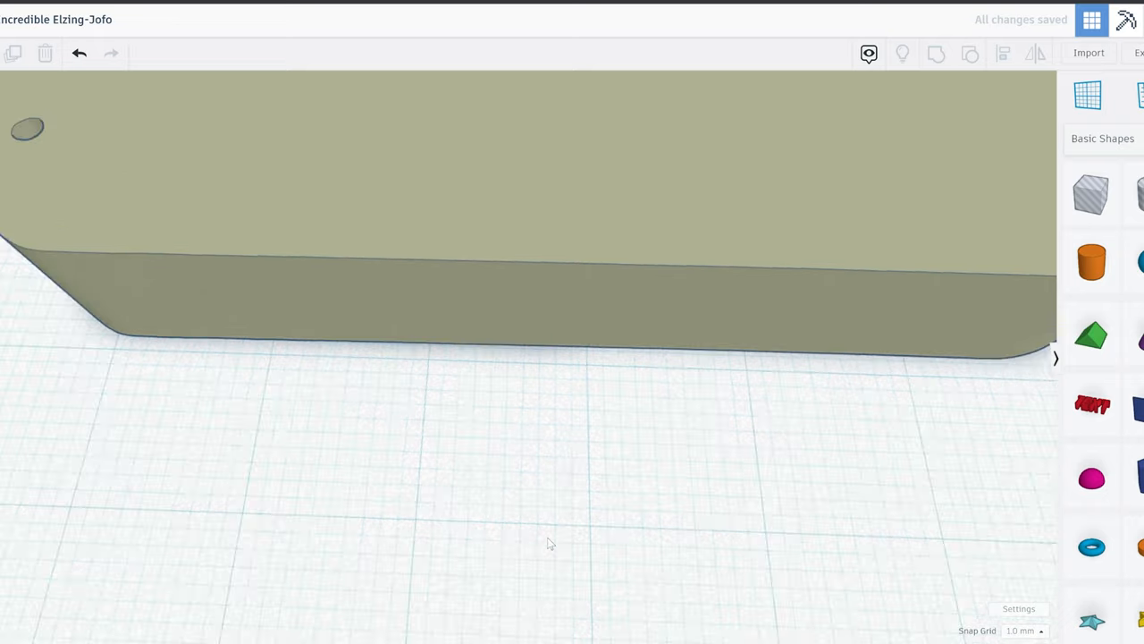
scroll(549, 542, "down", 1)
left_click(575, 351)
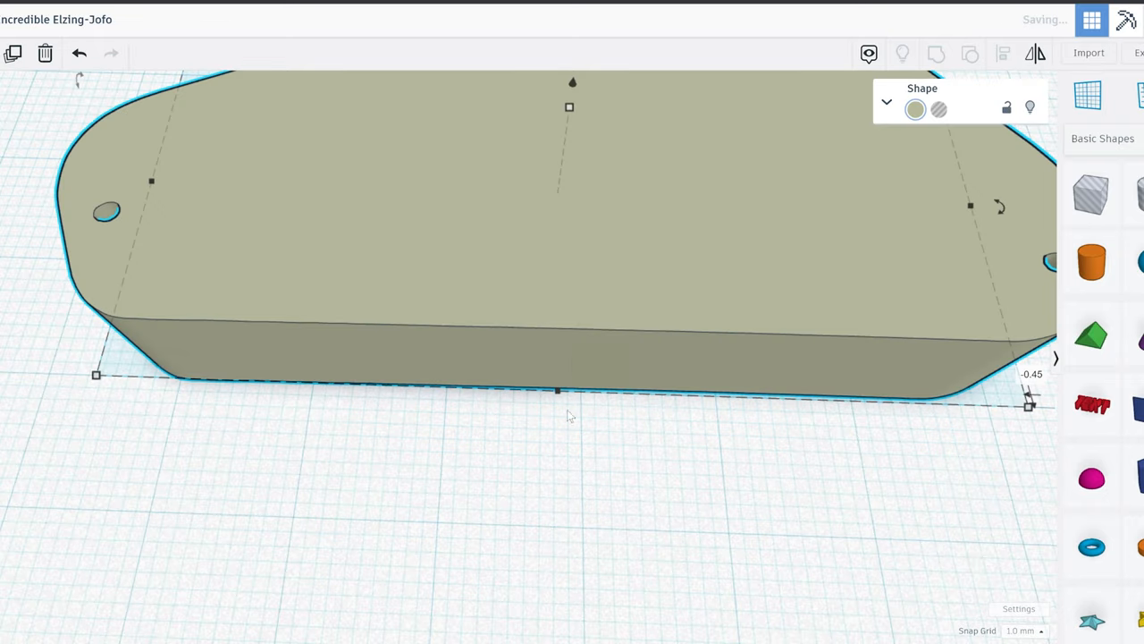
left_click(642, 555)
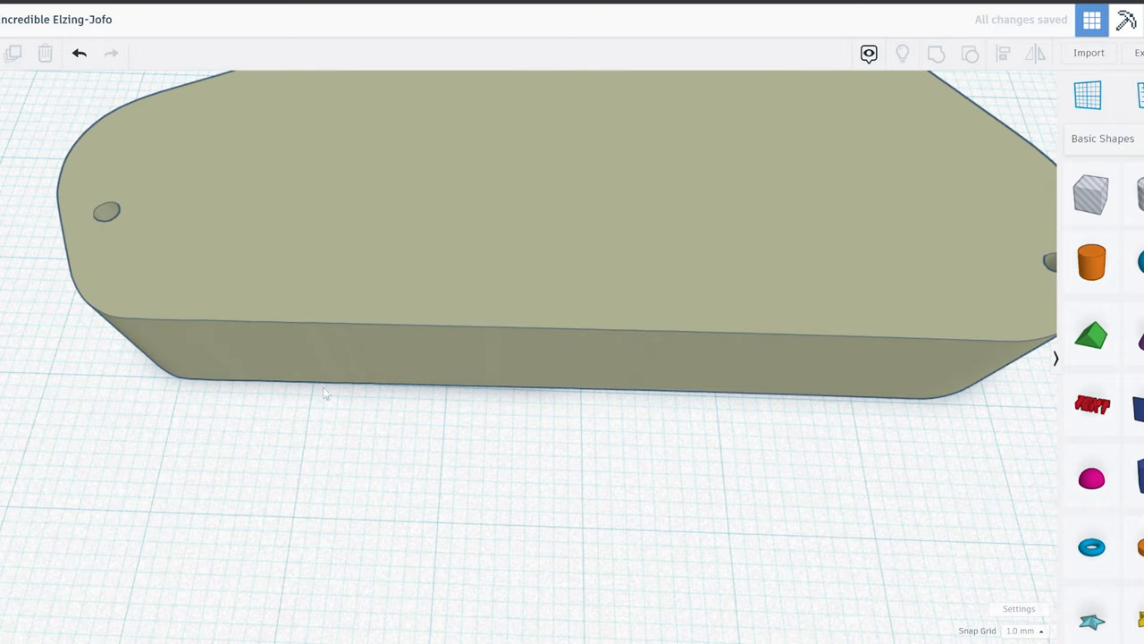
scroll(910, 503, "down", 3)
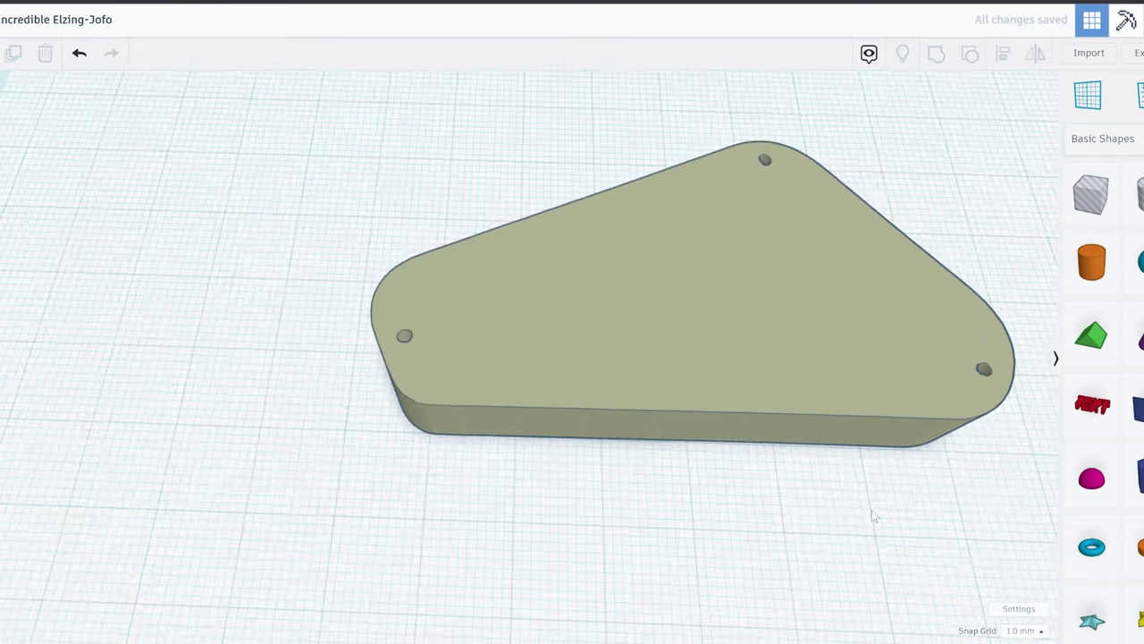
mouse_move(868, 511)
right_mouse_down()
mouse_move(758, 531)
mouse_move(735, 434)
right_mouse_up()
Fine-tune the plate with a -0.2° rotation so its long edge sits square, then inspect it.
left_click(736, 435)
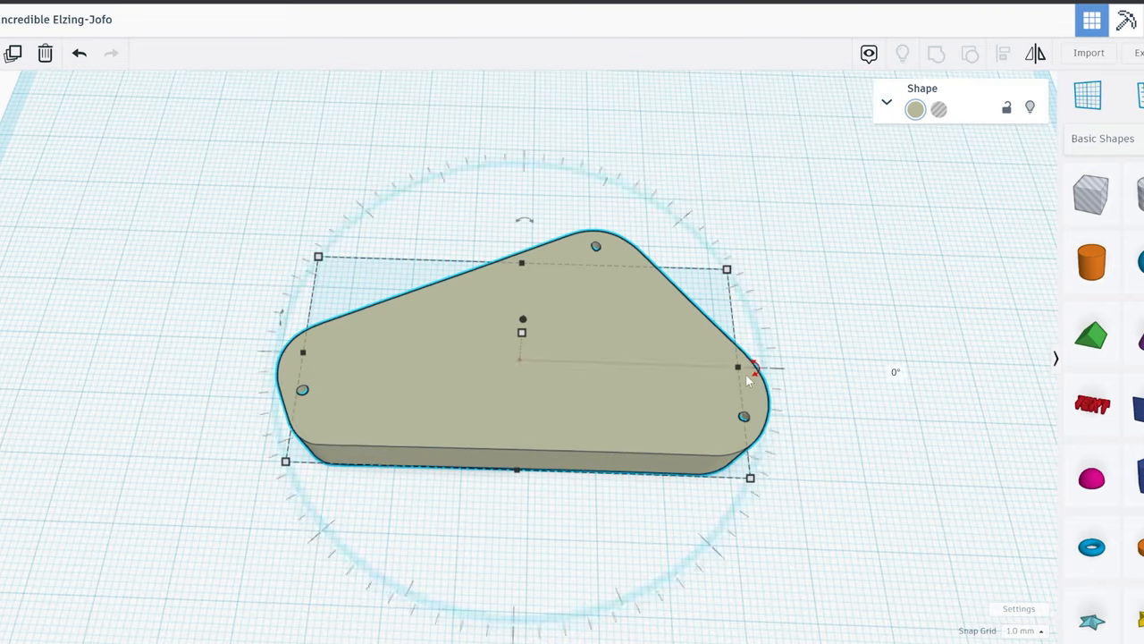
left_click_drag(755, 368, 897, 377)
left_click(773, 402)
type("-2")
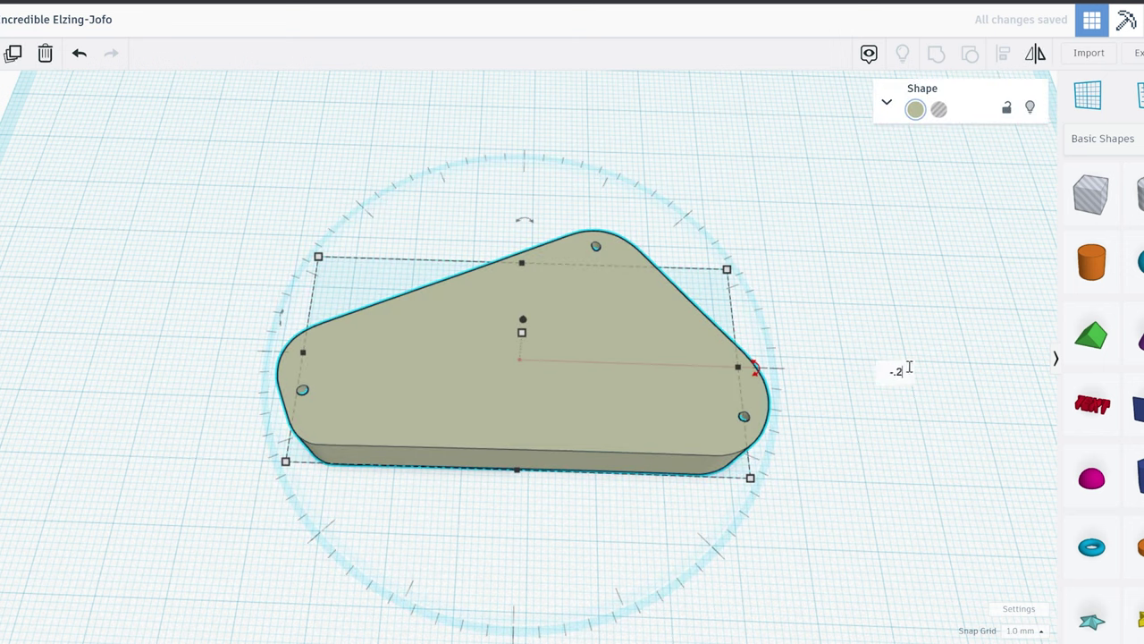
type("-0.2")
key("Return")
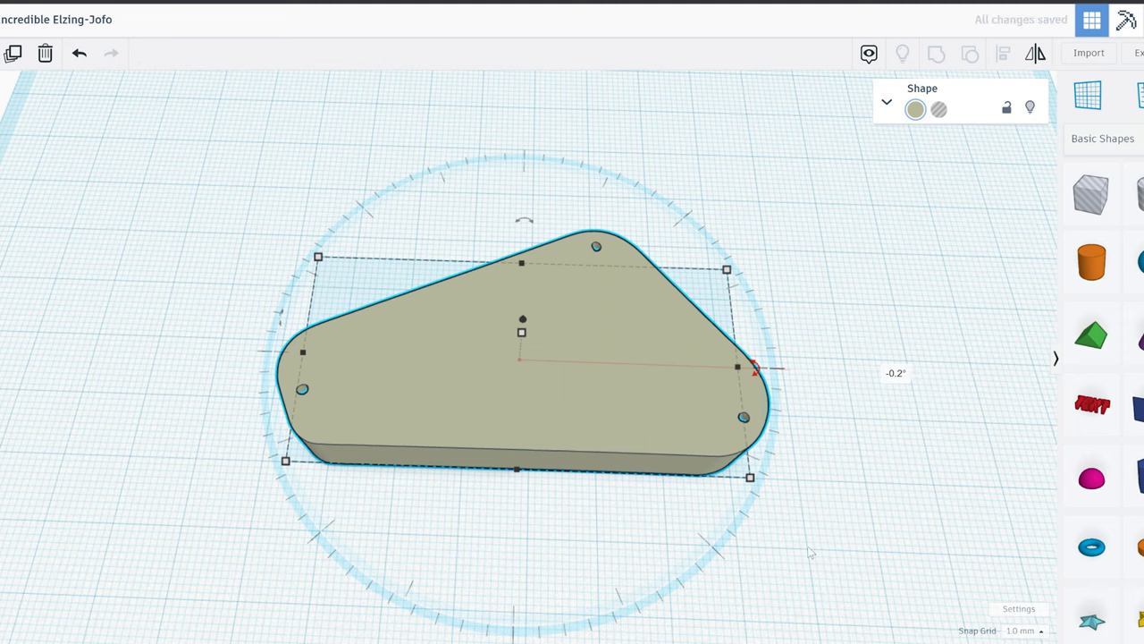
left_click(809, 553)
scroll(577, 526, "up", 2)
scroll(581, 524, "up", 2)
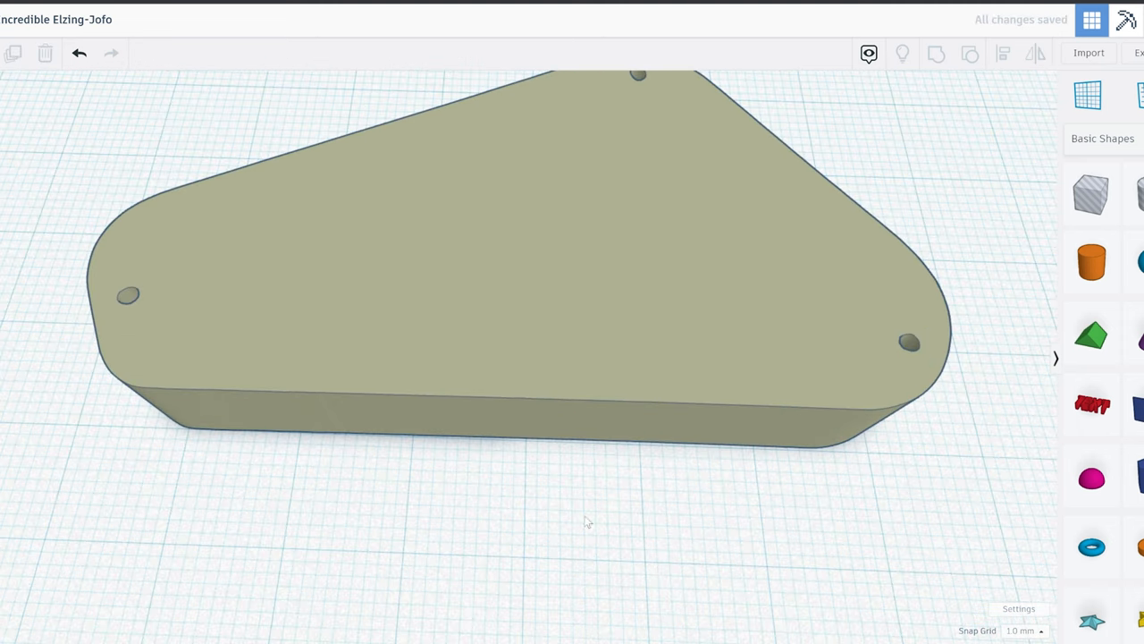
scroll(225, 430, "down", 2)
left_click(809, 429)
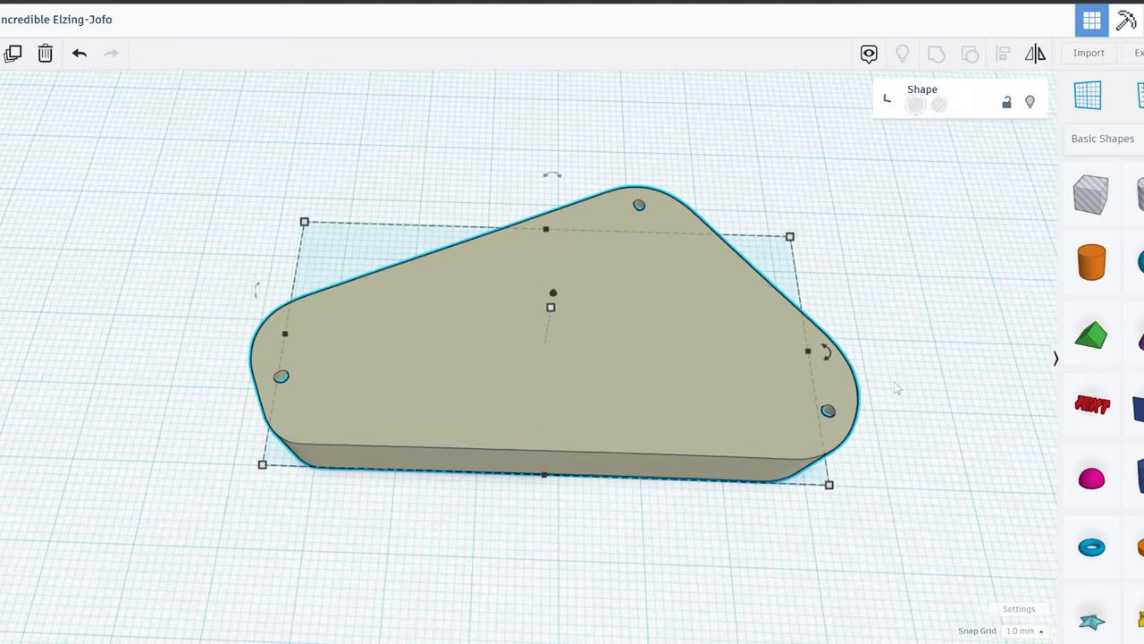
left_click(594, 590)
scroll(594, 590, "up", 3)
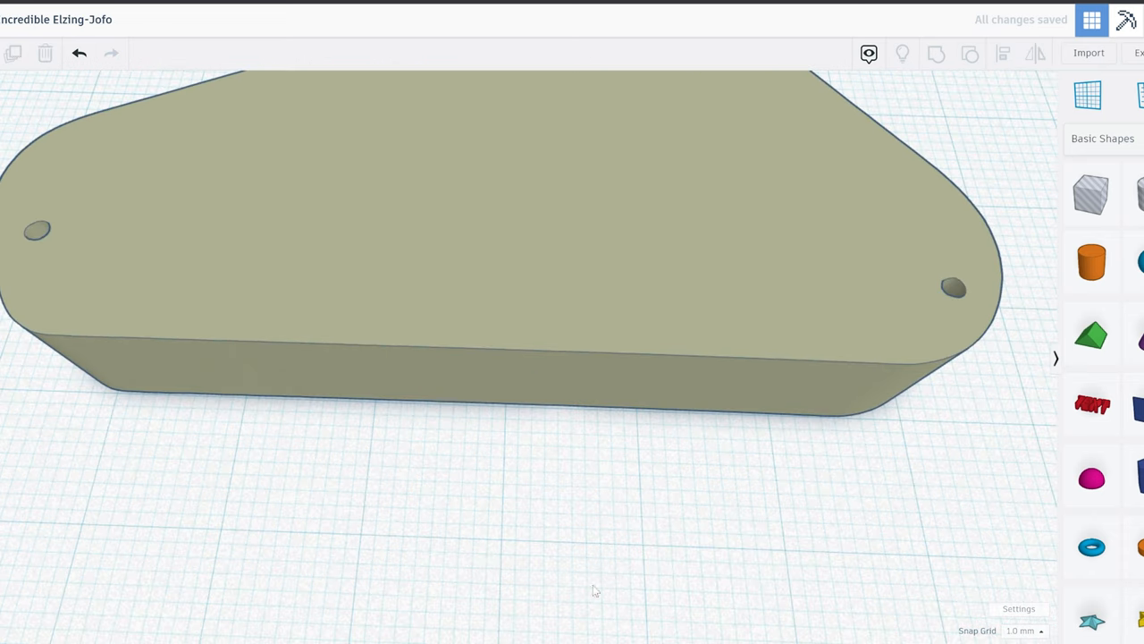
right_click_drag(490, 555, 535, 556)
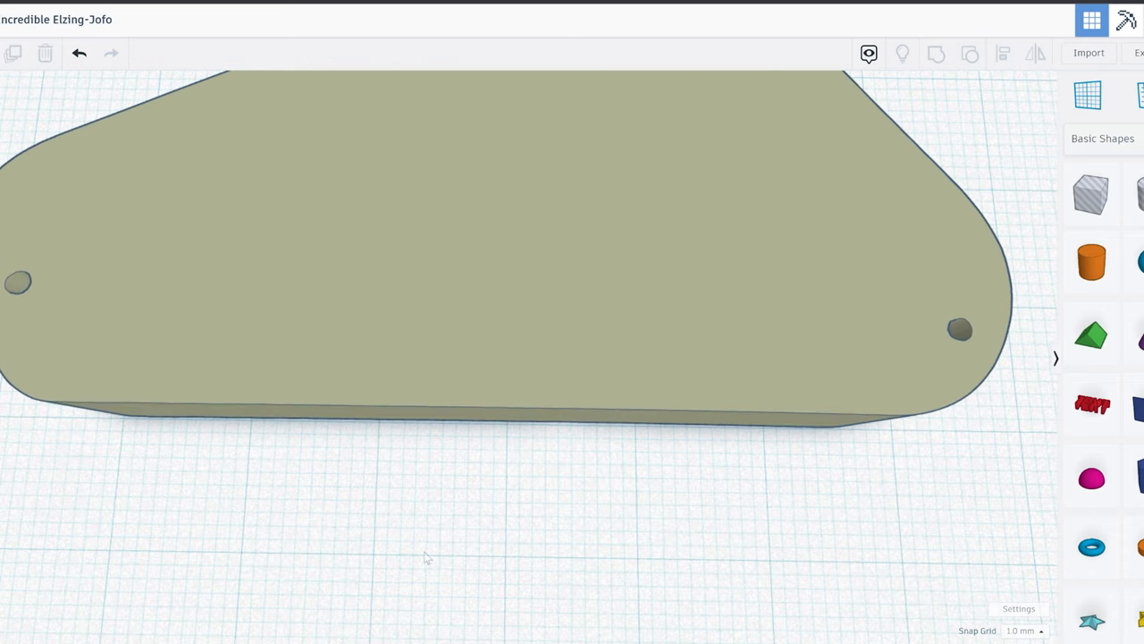
mouse_move(427, 558)
right_mouse_down()
mouse_move(485, 539)
mouse_move(473, 209)
mouse_move(483, 556)
right_mouse_up()
scroll(528, 547, "down", 3)
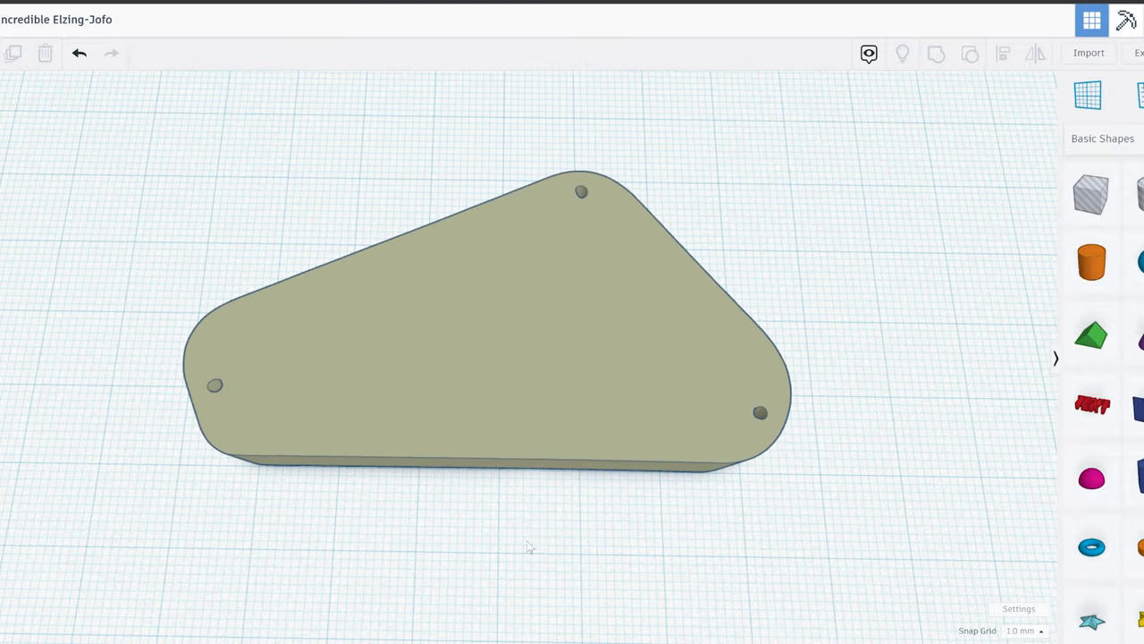
scroll(576, 545, "down", 3)
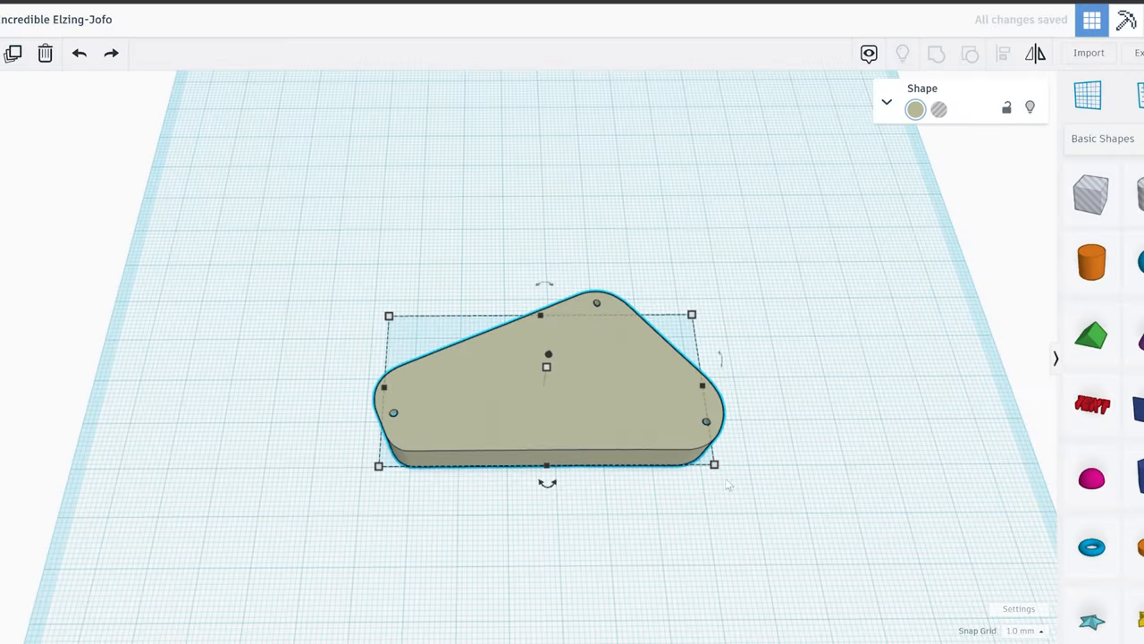
Enlarge the plate in width and depth and move it to the workplane centre.
left_click_drag(715, 465, 738, 475)
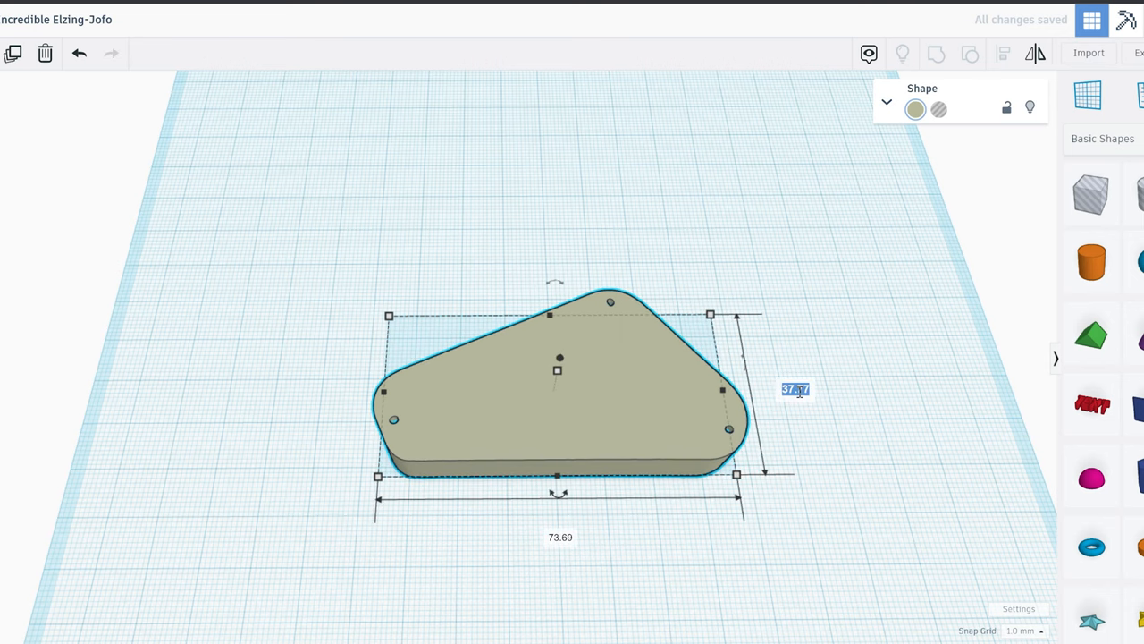
key("Return")
scroll(798, 391, "up", 2)
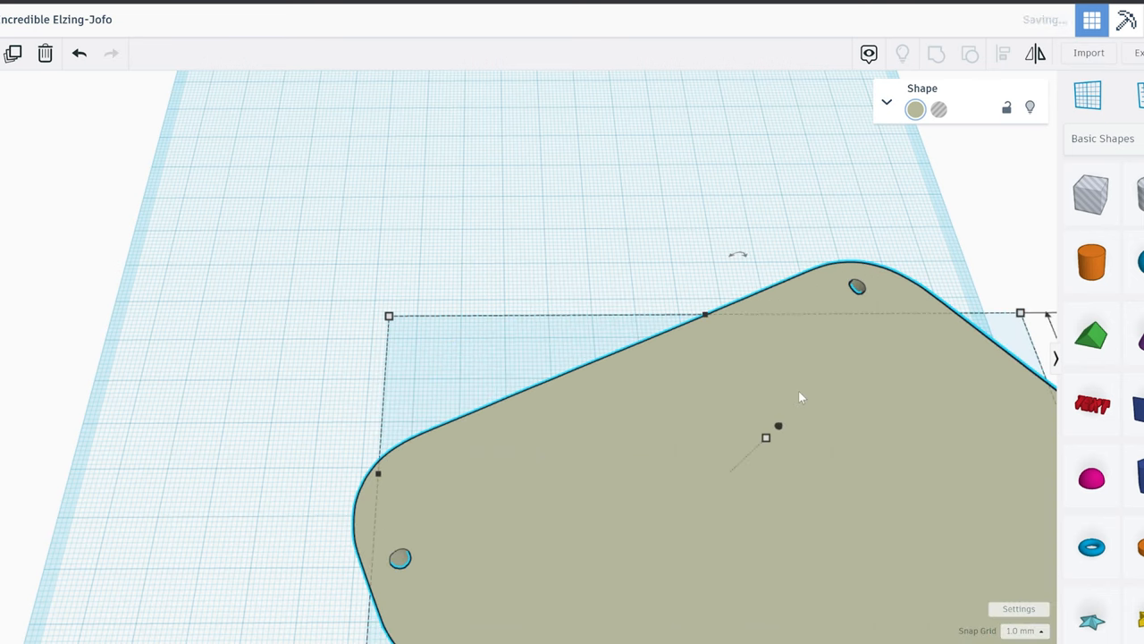
scroll(526, 531, "down", 2)
scroll(555, 515, "down", 2)
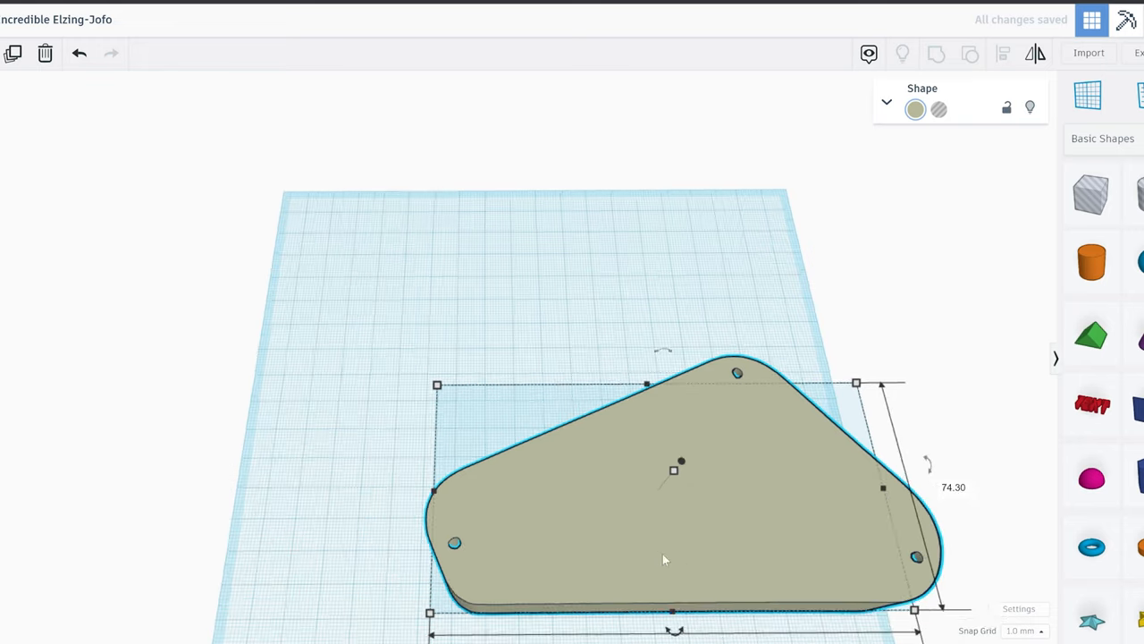
left_click_drag(662, 553, 578, 431)
left_click(649, 553)
right_click_drag(649, 553, 560, 466)
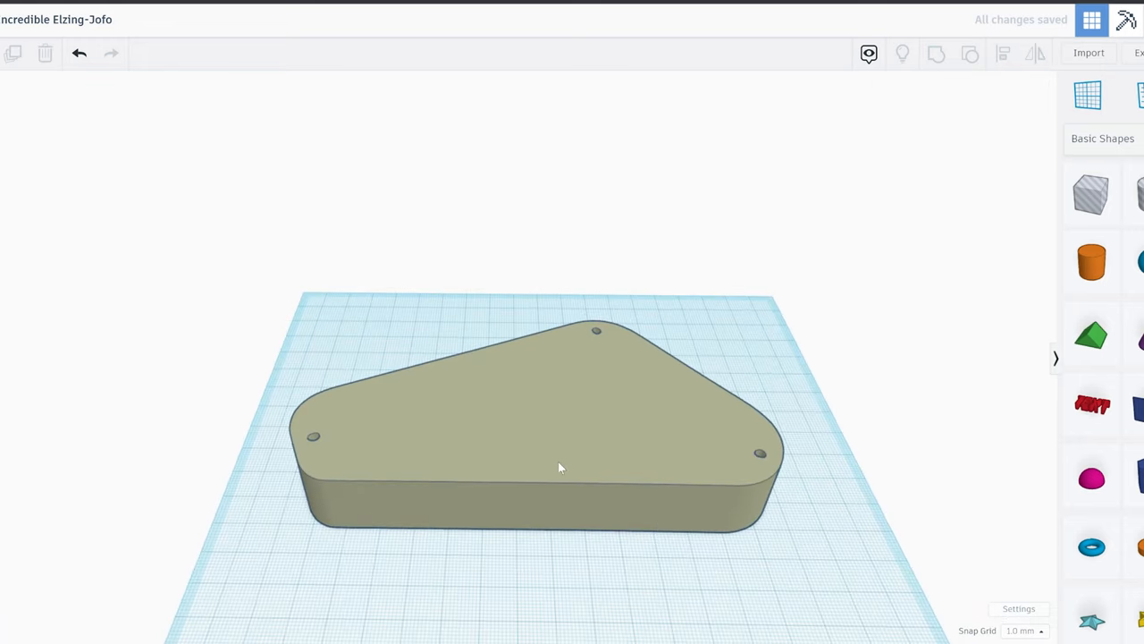
Thin the plate's height from about 20.88 mm down to 2.50 mm.
left_click(565, 447)
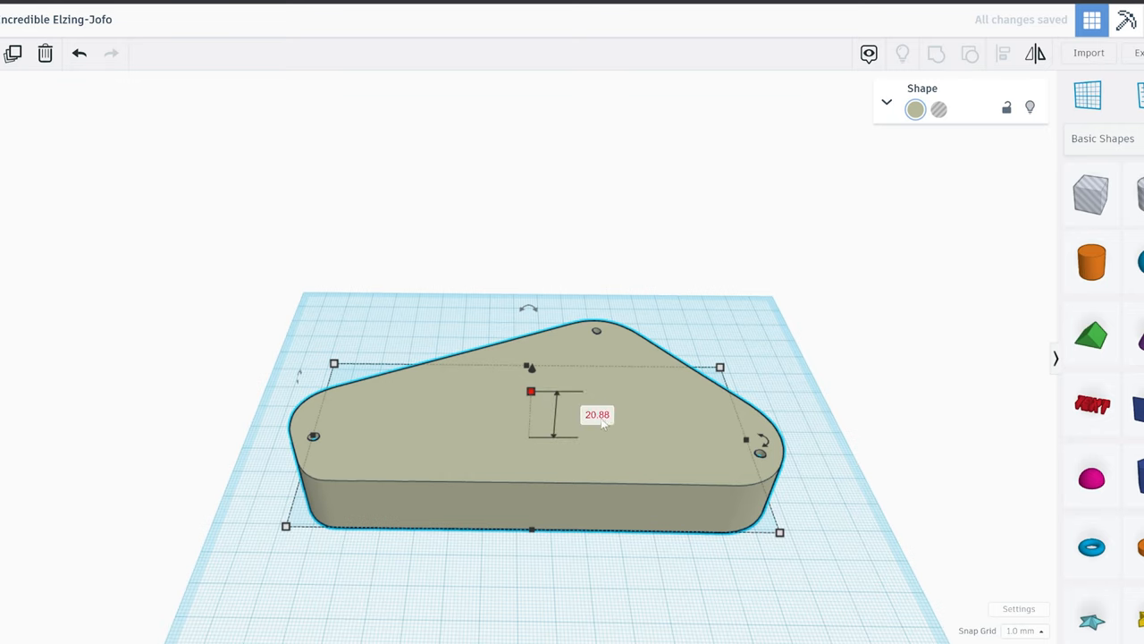
type("2.5")
key("Return")
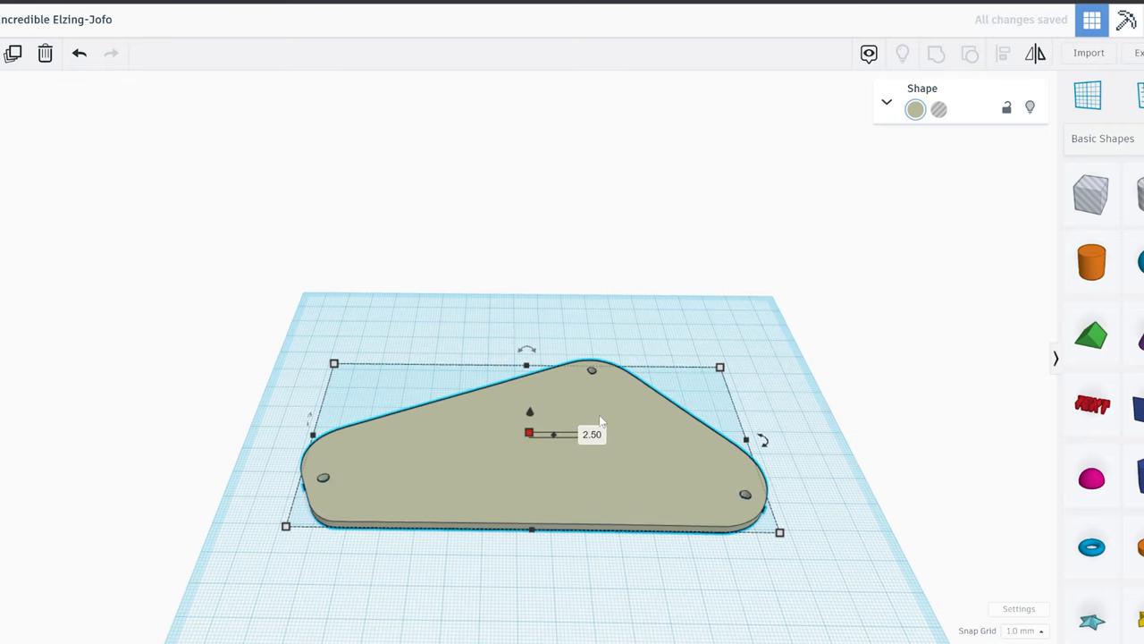
left_click(653, 576)
mouse_move(654, 576)
right_mouse_down()
mouse_move(757, 483)
mouse_move(756, 528)
mouse_move(659, 521)
mouse_move(688, 495)
mouse_move(661, 572)
mouse_move(636, 528)
mouse_move(644, 425)
mouse_move(598, 542)
mouse_move(595, 393)
mouse_move(608, 391)
mouse_move(625, 592)
mouse_move(625, 563)
right_mouse_up()
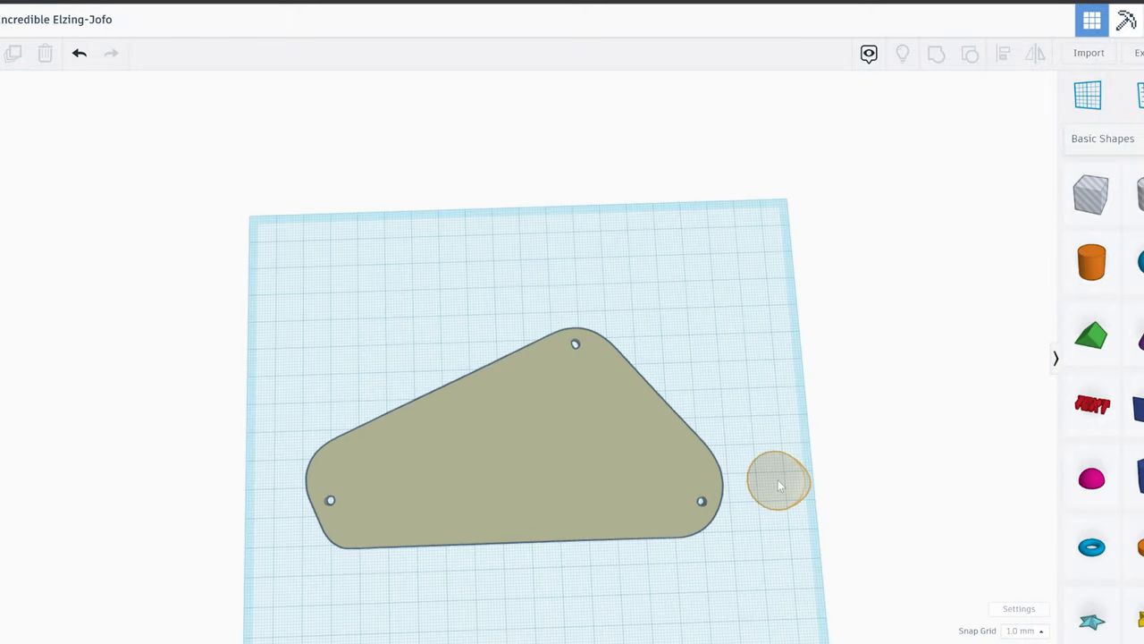
Place a paraboloid, flip it point-down over the right screw hole and make it a hole.
right_click_drag(777, 482, 805, 429)
left_click_drag(829, 340, 790, 386)
right_click_drag(790, 385, 705, 556)
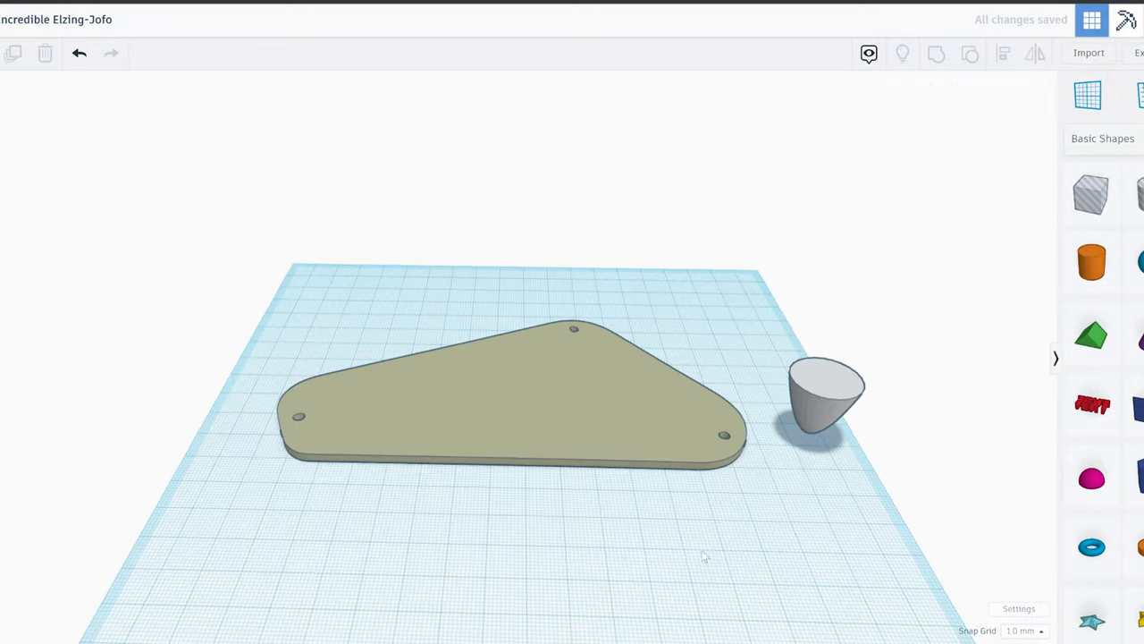
left_click_drag(822, 394, 755, 425)
left_click(938, 109)
left_click(825, 542)
scroll(817, 554, "up", 5)
Centre the paraboloid precisely over the screw hole using 0.1 mm snap.
left_click(640, 393)
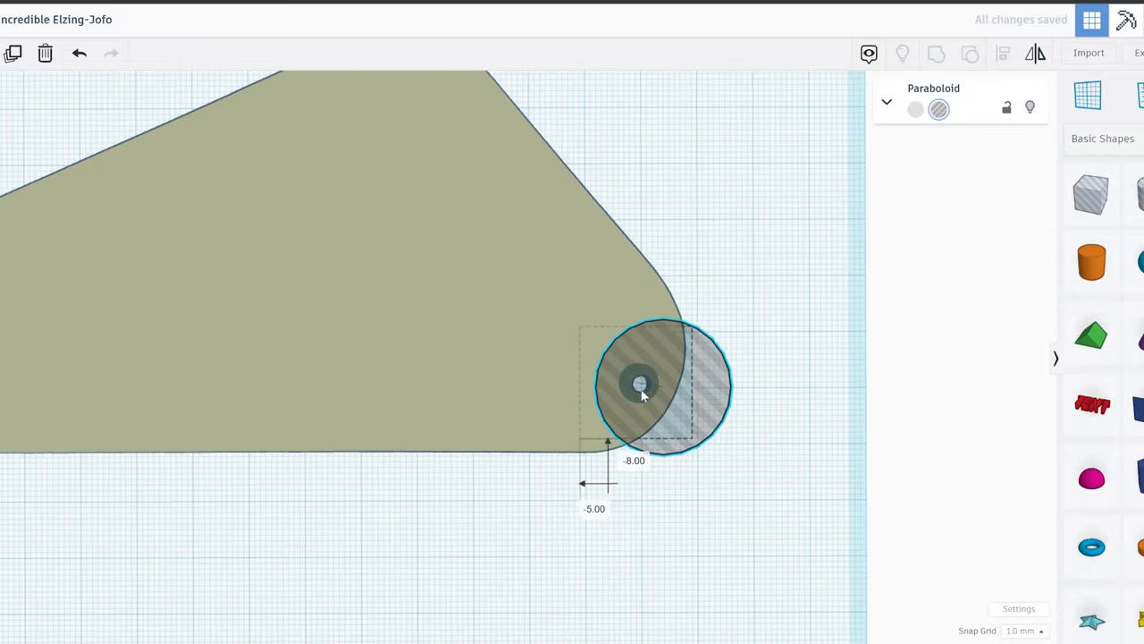
left_click(1020, 630)
left_click(1019, 485)
left_click_drag(661, 407, 666, 409)
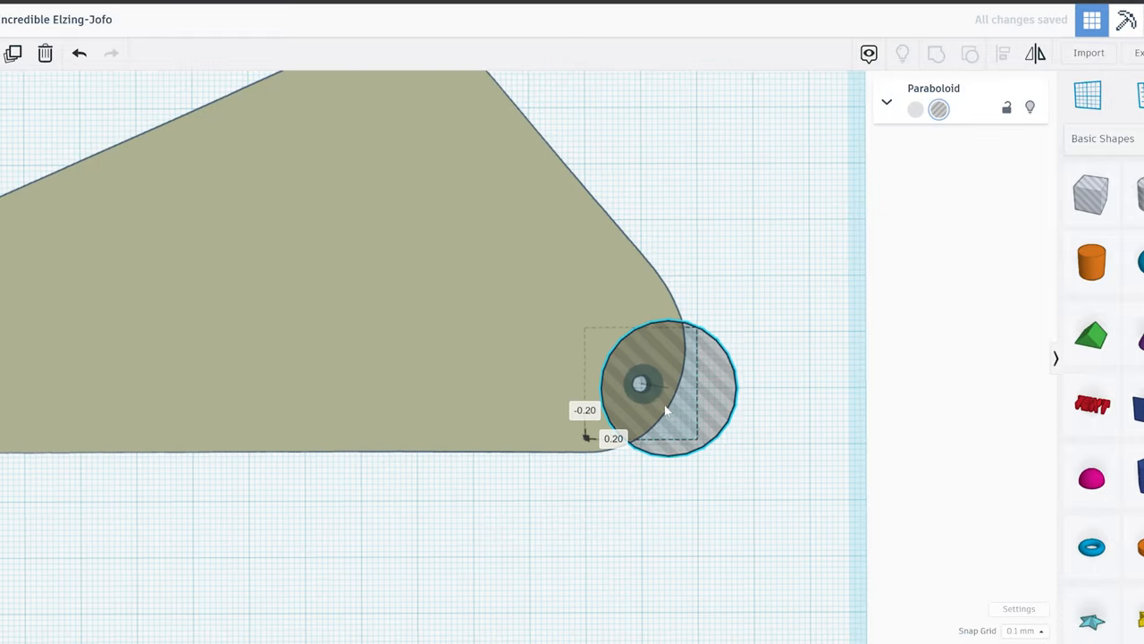
right_click_drag(727, 531, 555, 138)
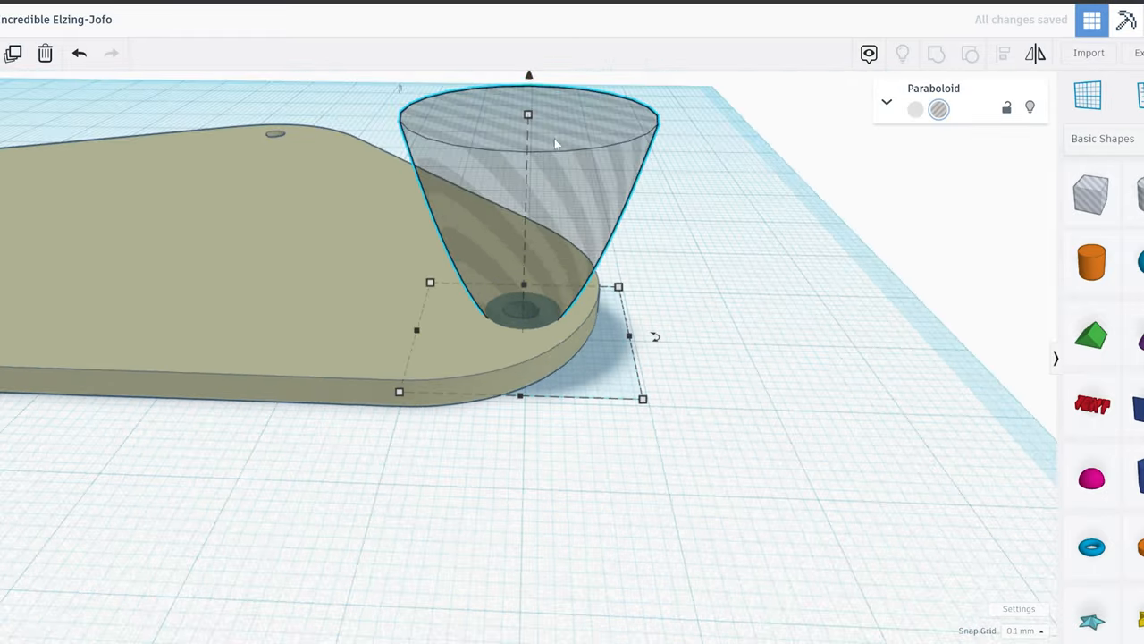
scroll(706, 301, "up", 1)
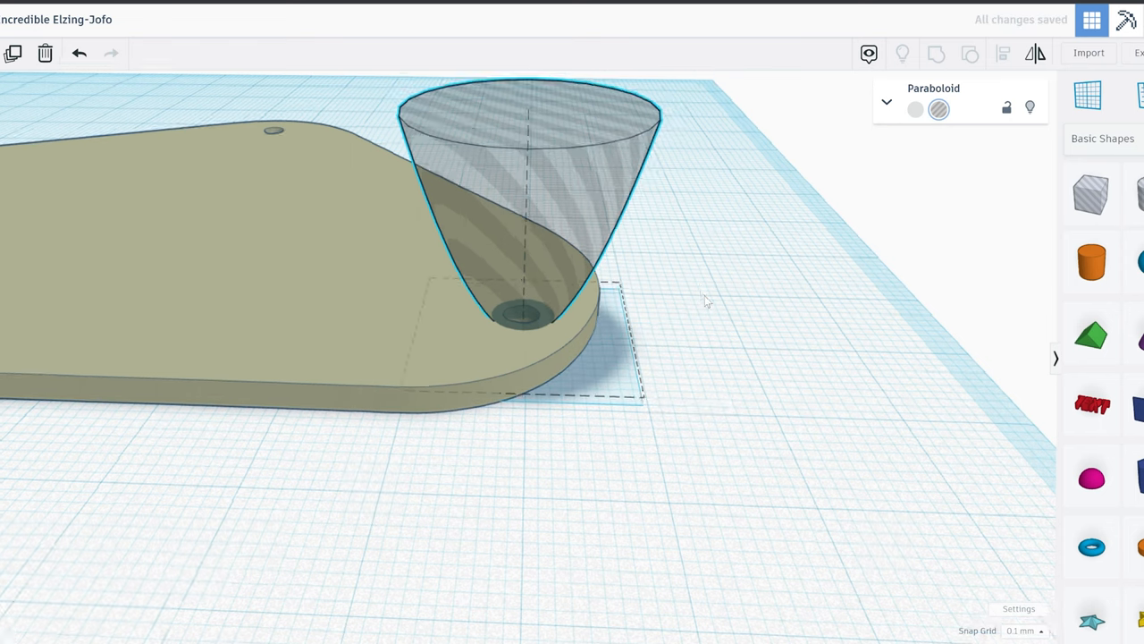
right_click_drag(706, 301, 575, 351)
Group the cone hole with the plate to cut the countersink and inspect the result.
key("ctrl+a")
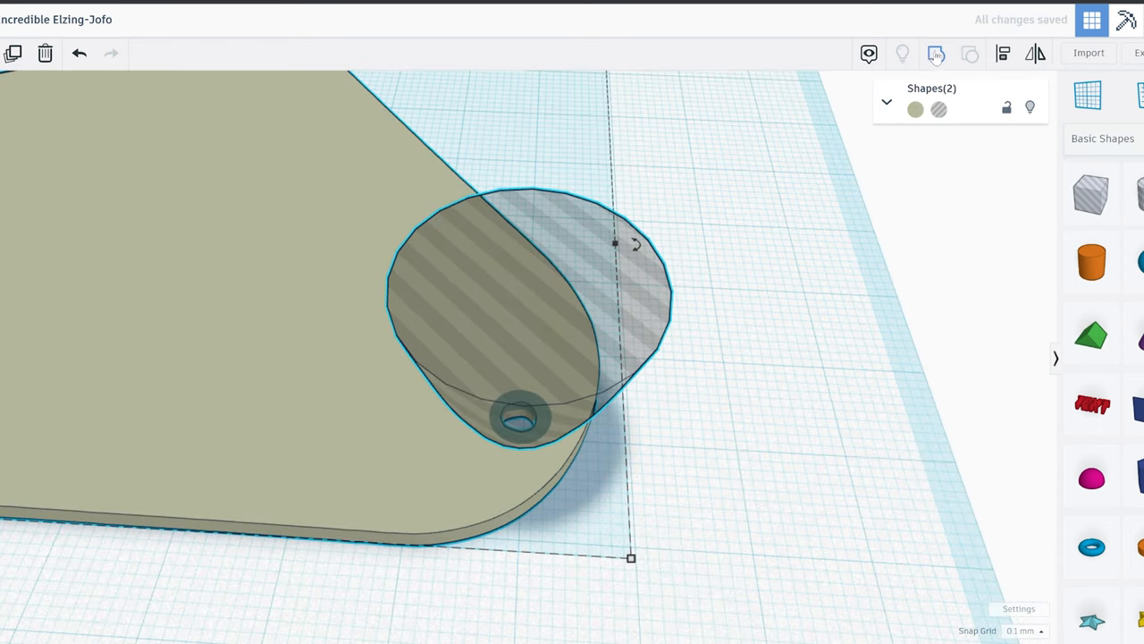
left_click(936, 56)
left_click(688, 474)
scroll(612, 490, "down", 3)
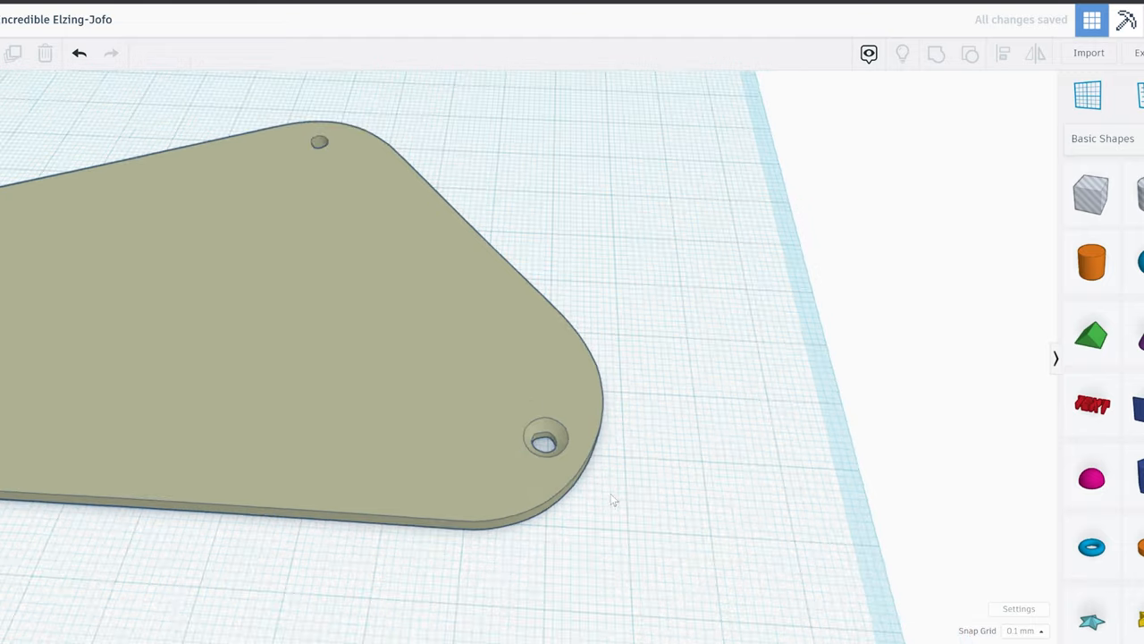
scroll(613, 501, "up", 1)
mouse_move(638, 531)
right_mouse_down()
mouse_move(447, 352)
mouse_move(575, 439)
mouse_move(625, 519)
mouse_move(478, 487)
right_mouse_up()
scroll(478, 487, "down", 2)
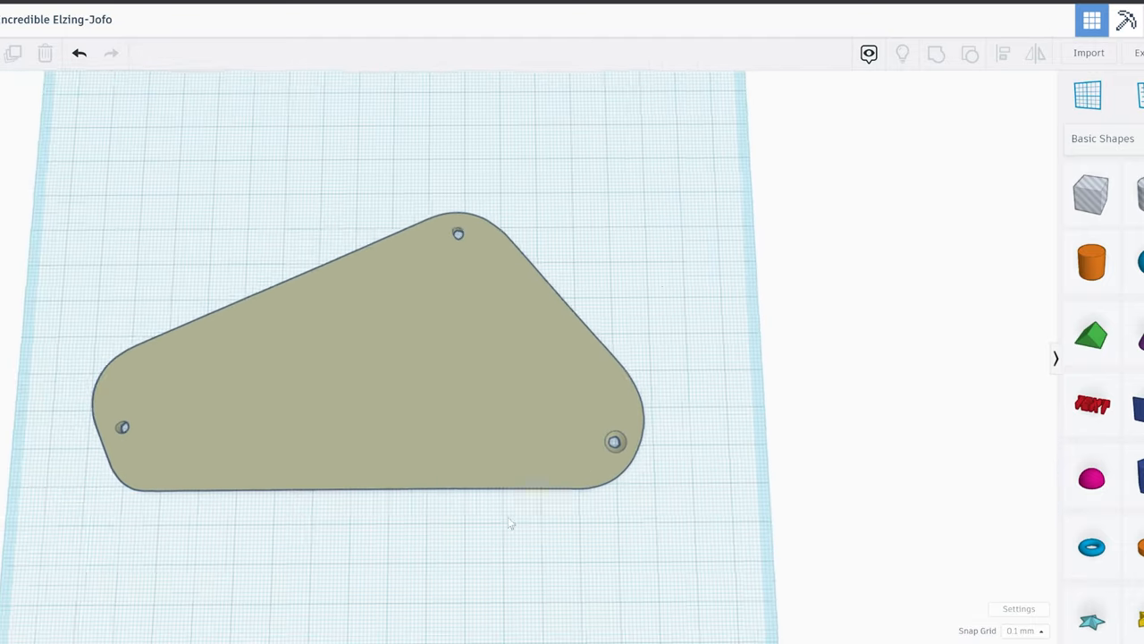
middle_click_drag(511, 524, 575, 536)
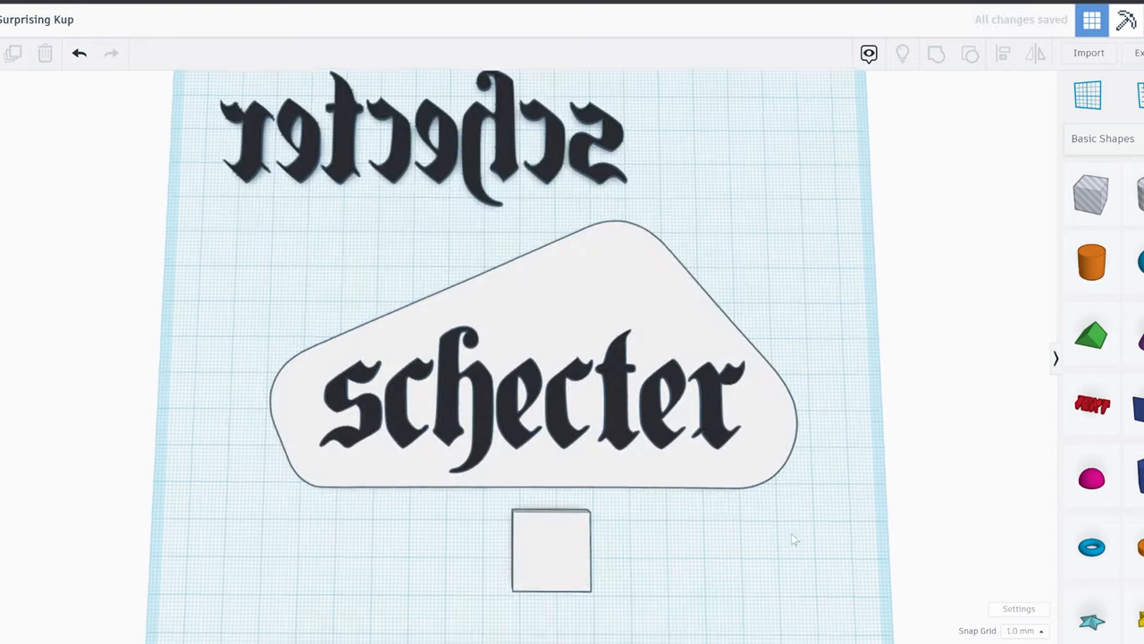
Orbit and pan around the schecter logo plate to inspect the inlay from below and the front.
mouse_move(794, 509)
right_mouse_down()
mouse_move(678, 348)
mouse_move(682, 333)
mouse_move(703, 560)
right_mouse_up()
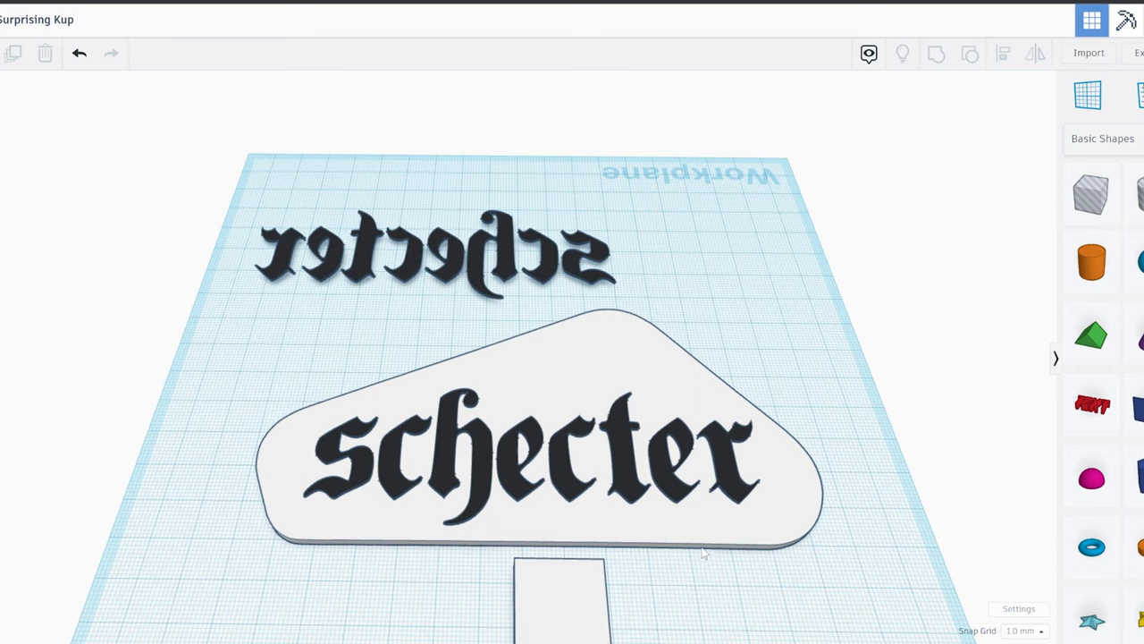
right_click_drag(702, 551, 704, 592)
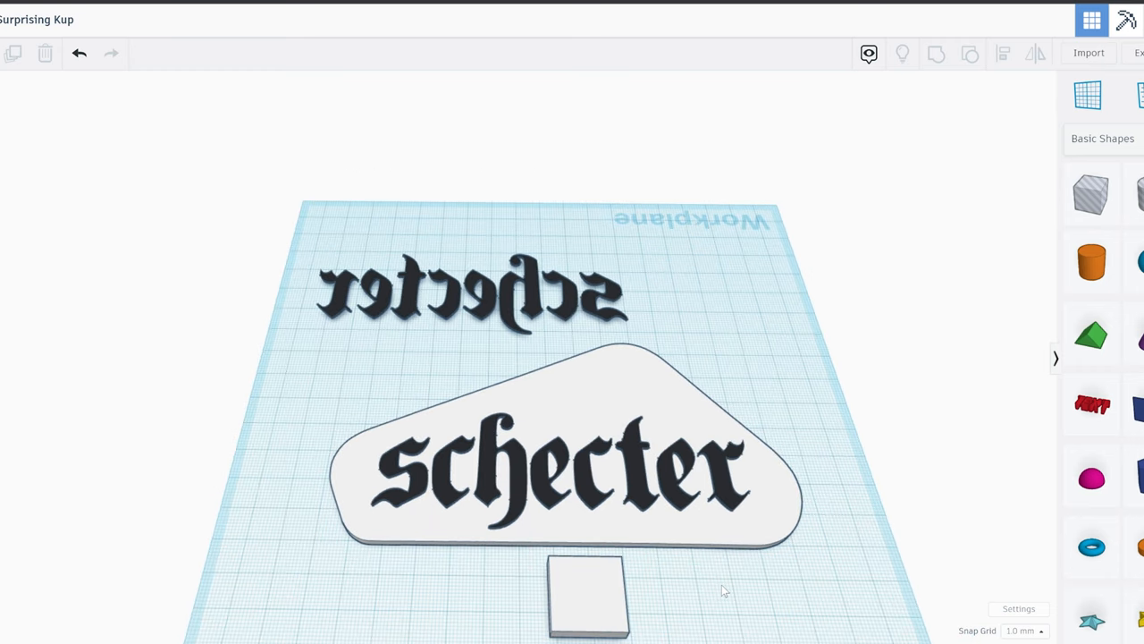
middle_click_drag(722, 590, 677, 576)
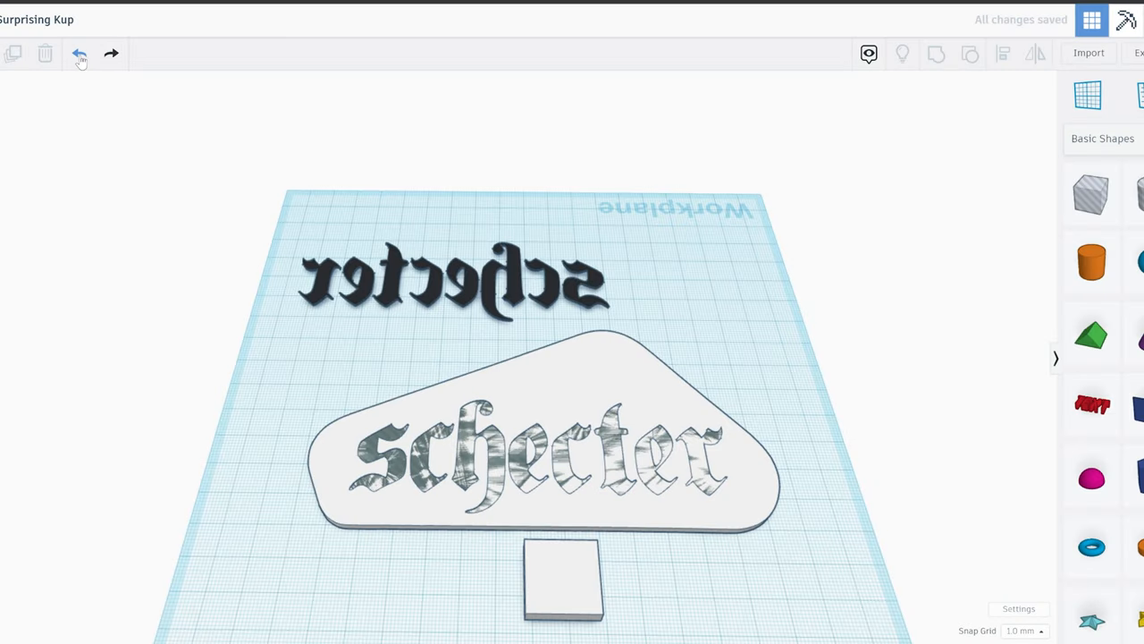
Undo the logo merge, restoring the plain cover plate with its two screw holes.
left_click(79, 55)
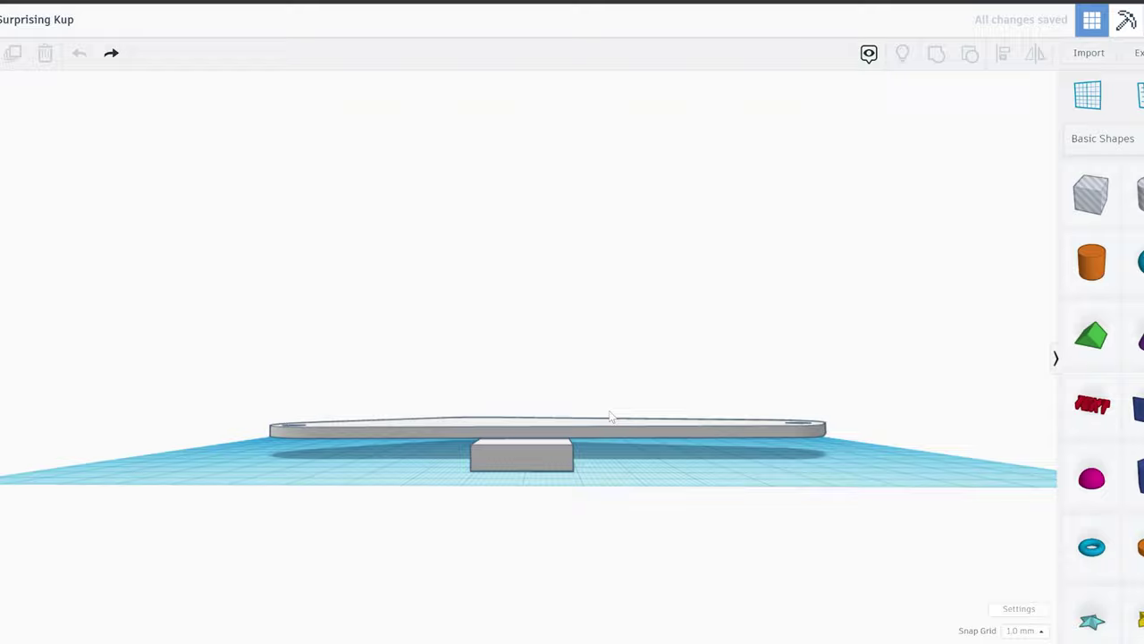
mouse_move(665, 582)
right_mouse_down()
mouse_move(608, 364)
mouse_move(637, 620)
right_mouse_up()
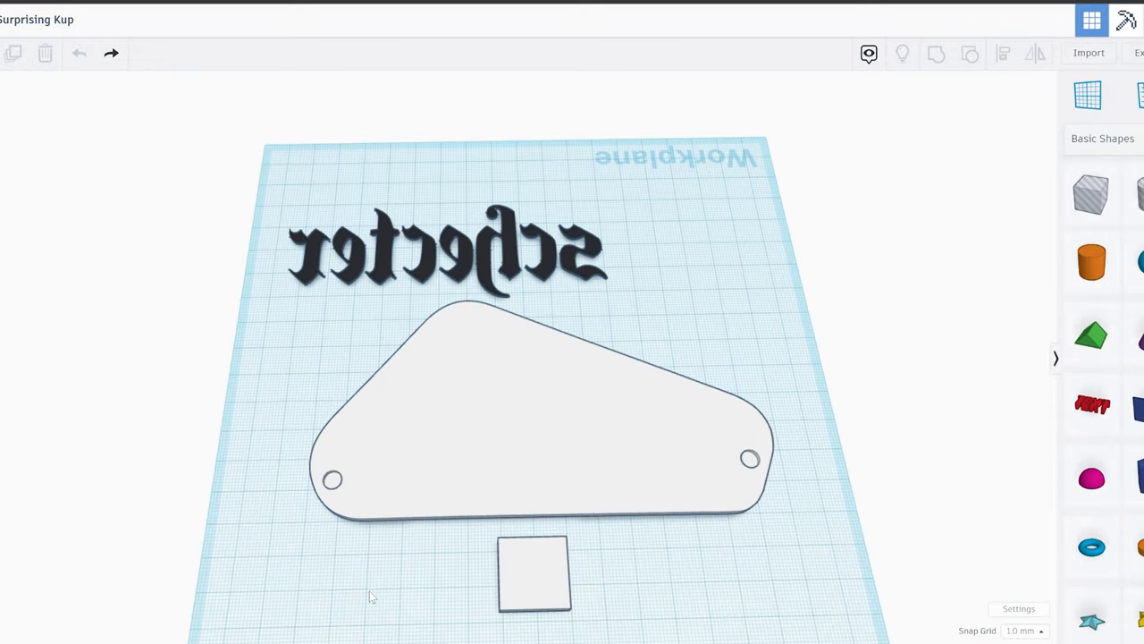
mouse_move(369, 591)
right_mouse_down()
mouse_move(390, 553)
mouse_move(429, 274)
mouse_move(393, 539)
right_mouse_up()
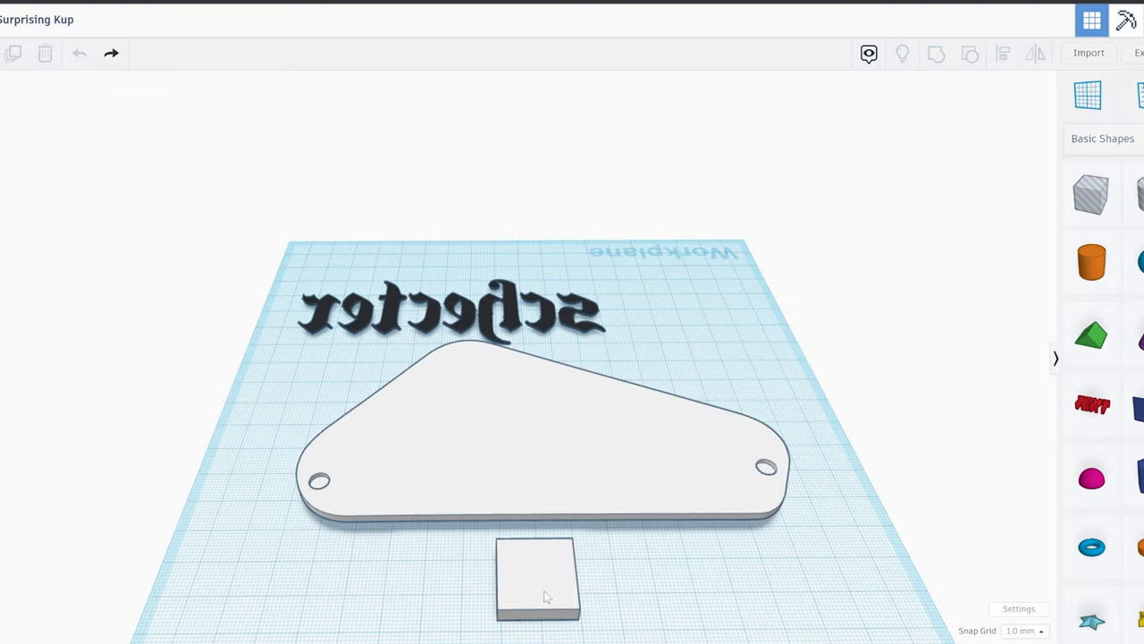
right_click_drag(581, 608, 583, 536)
Raise the plate and block together to about 1 mm above the workplane.
left_click(545, 505)
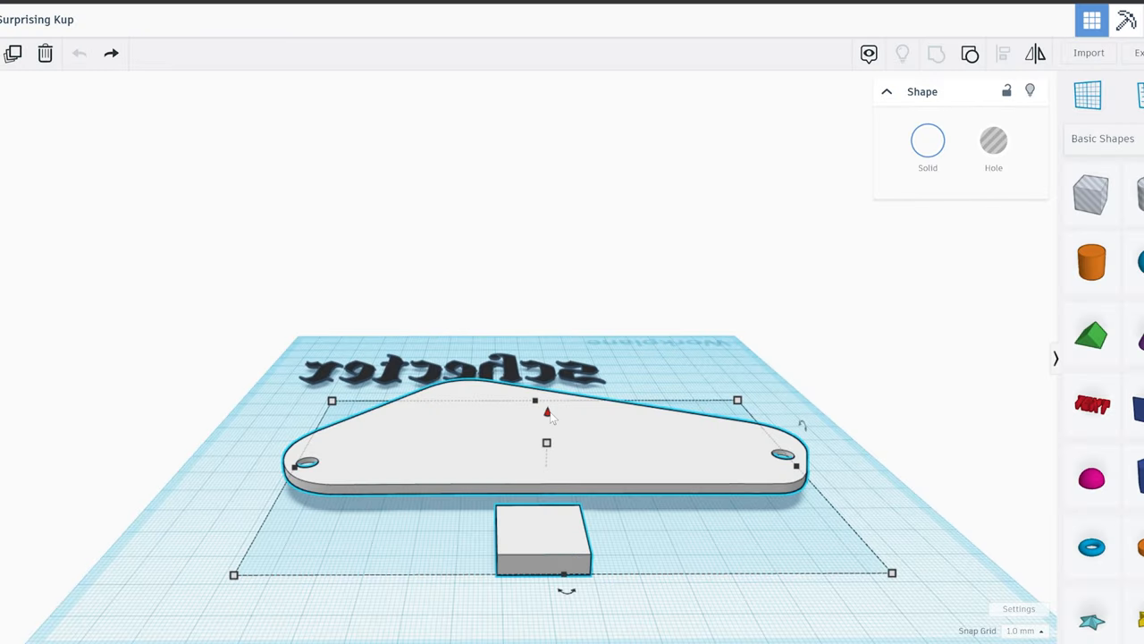
mouse_move(549, 418)
left_mouse_down()
mouse_move(551, 436)
mouse_move(550, 415)
left_mouse_up()
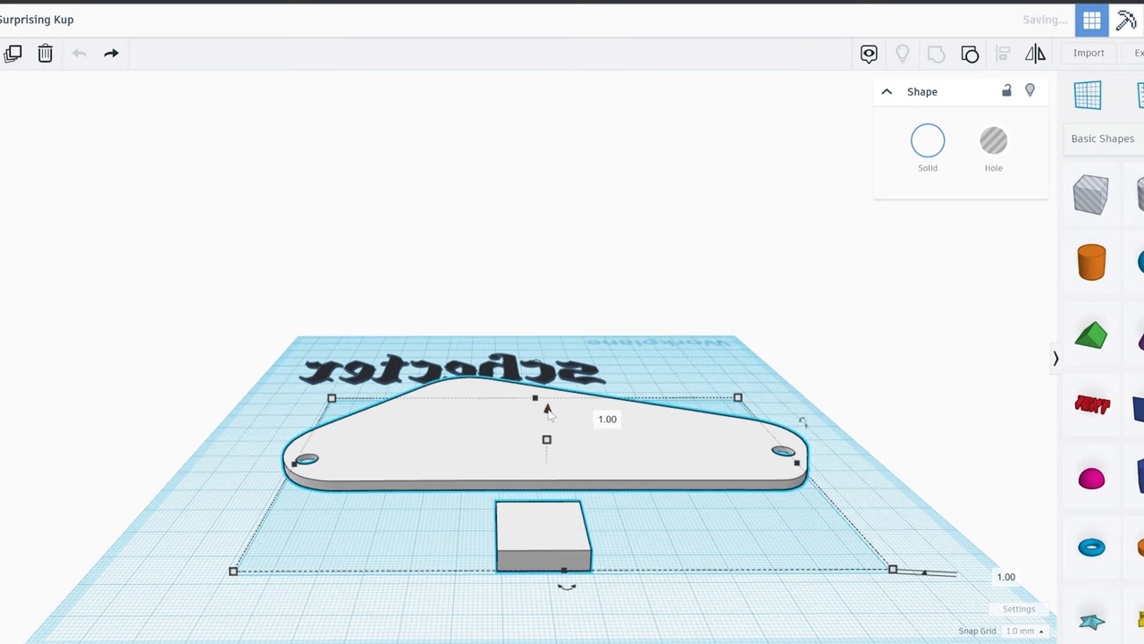
left_click(652, 613)
right_click_drag(653, 613, 599, 559)
scroll(597, 555, "up", 2)
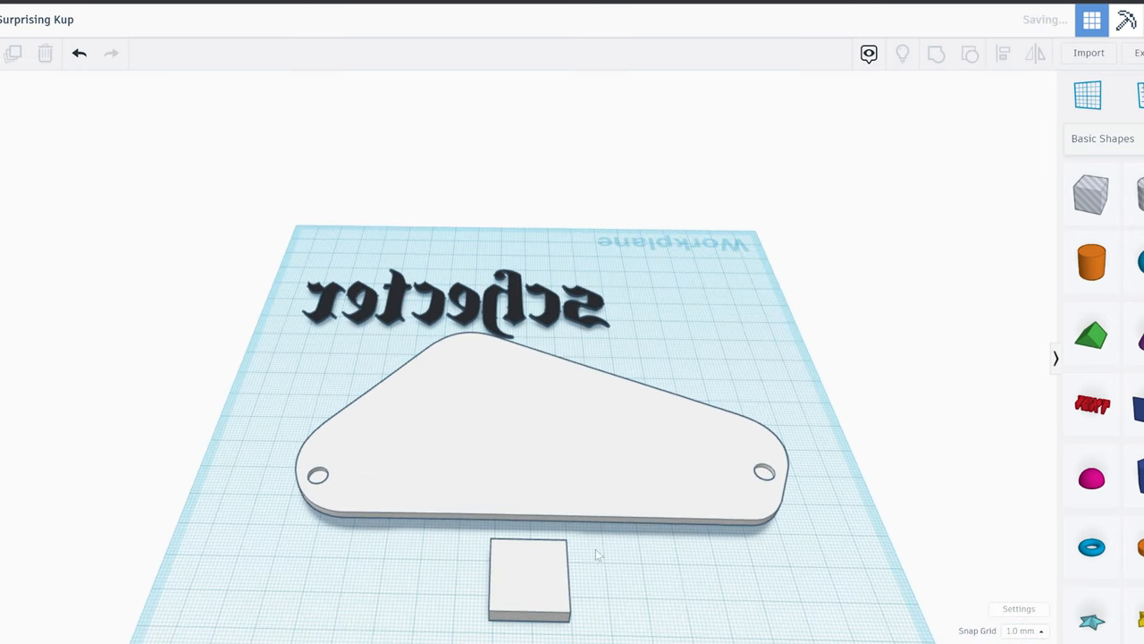